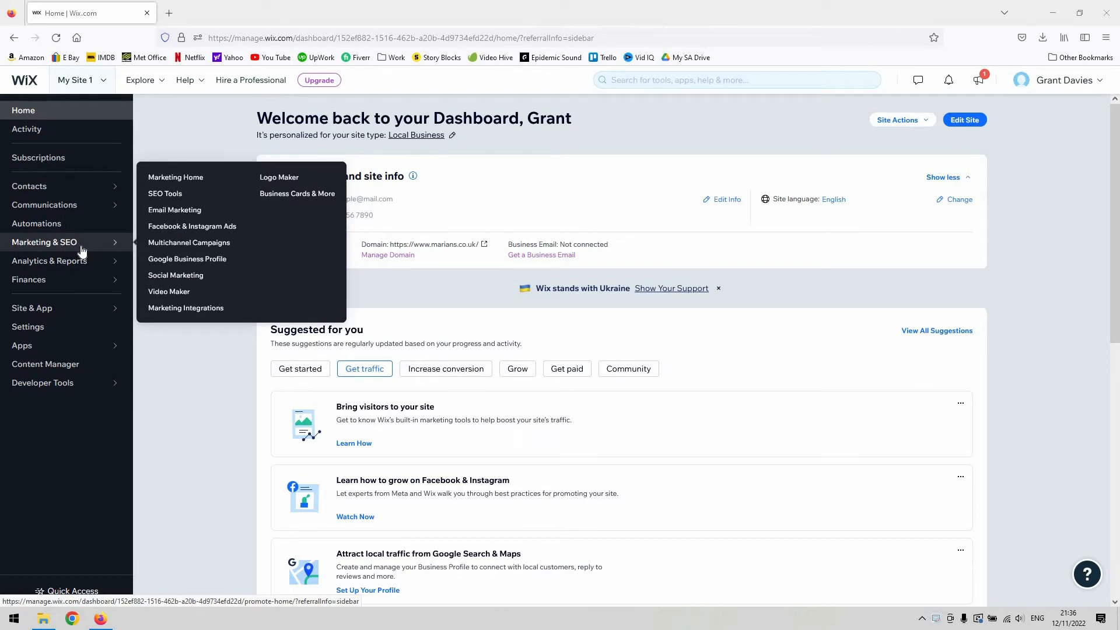
Step: Open the site's Email Marketing page from the dashboard and look over its overview sections
mouse_move(85, 244)
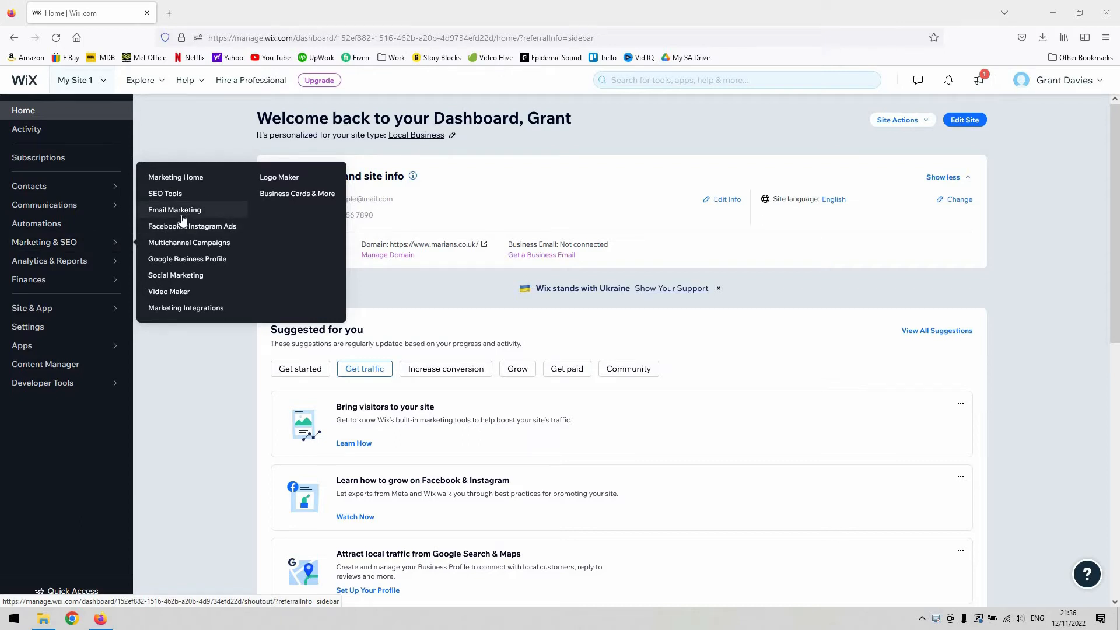
left_click(190, 210)
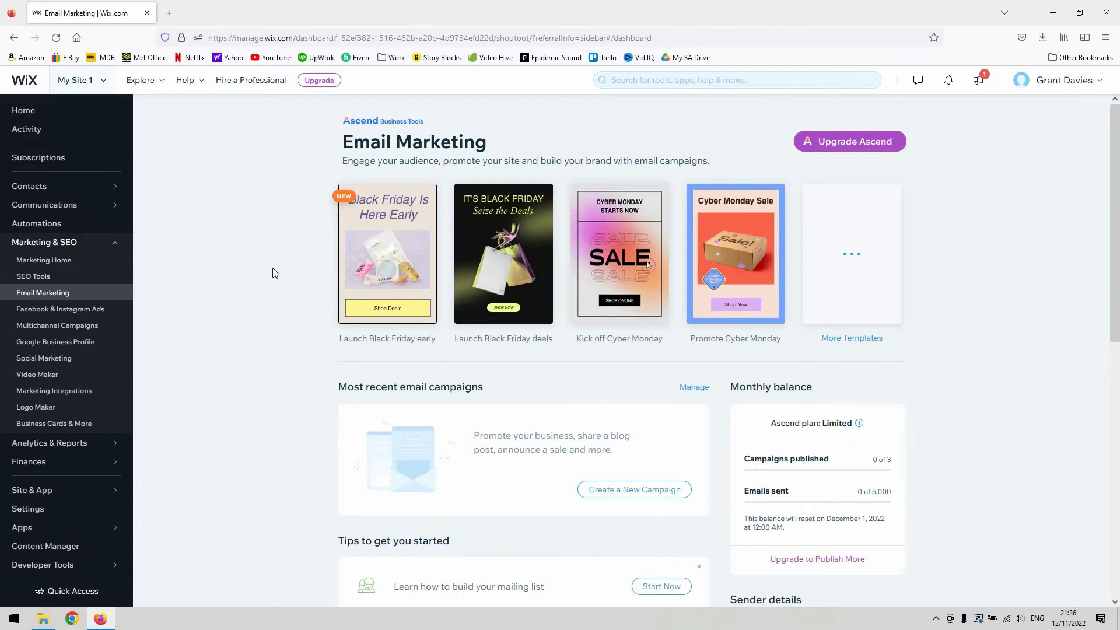
scroll(262, 271, "down", 5)
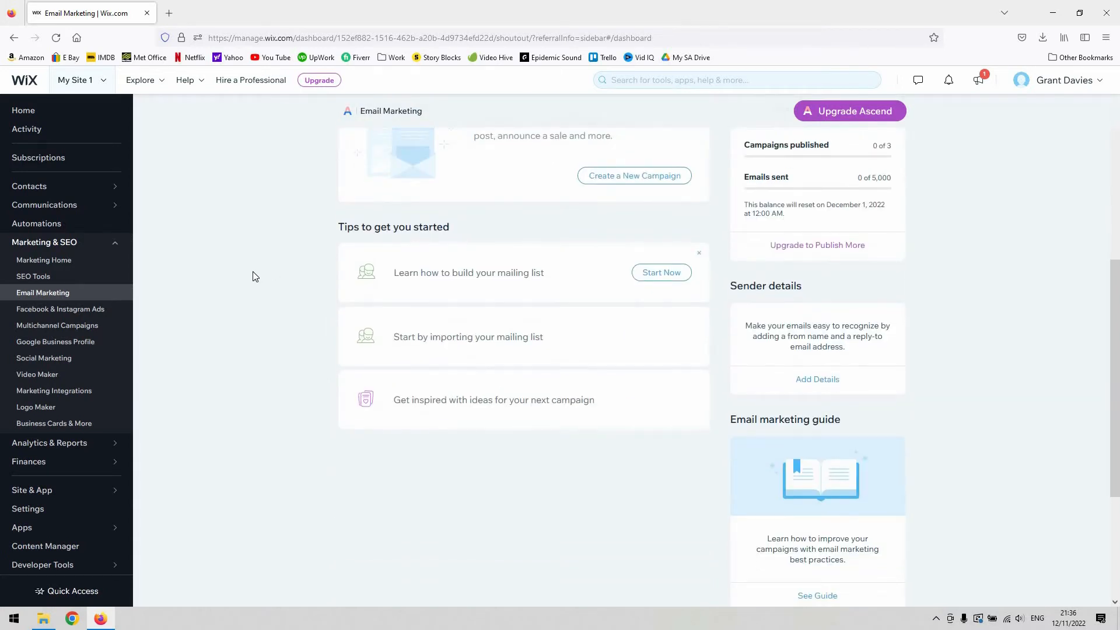
scroll(254, 272, "up", 4)
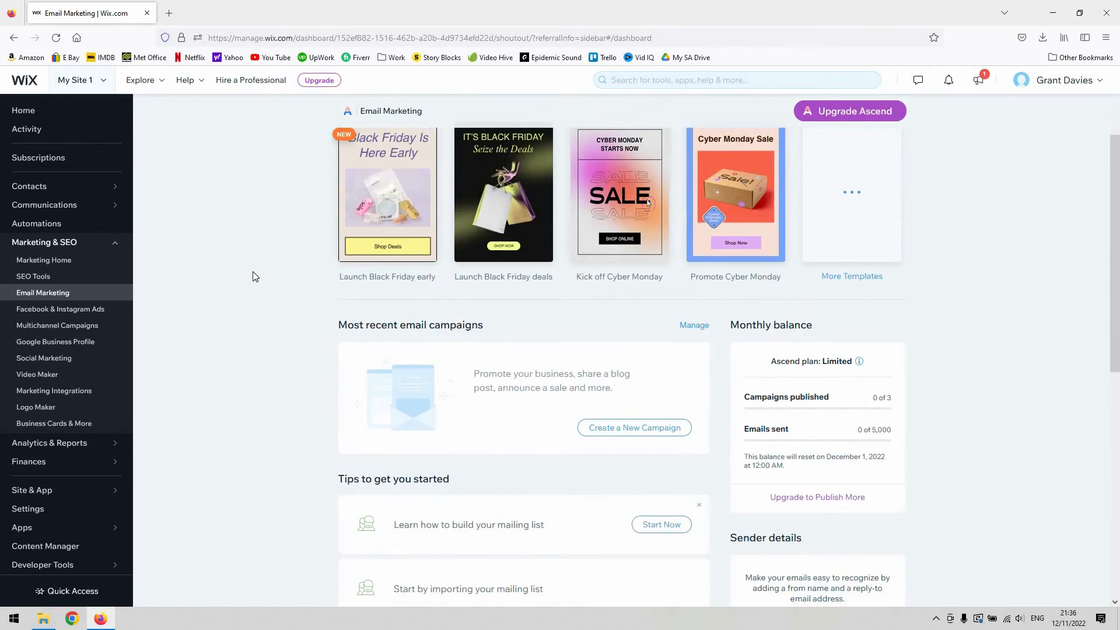
scroll(253, 272, "up", 1)
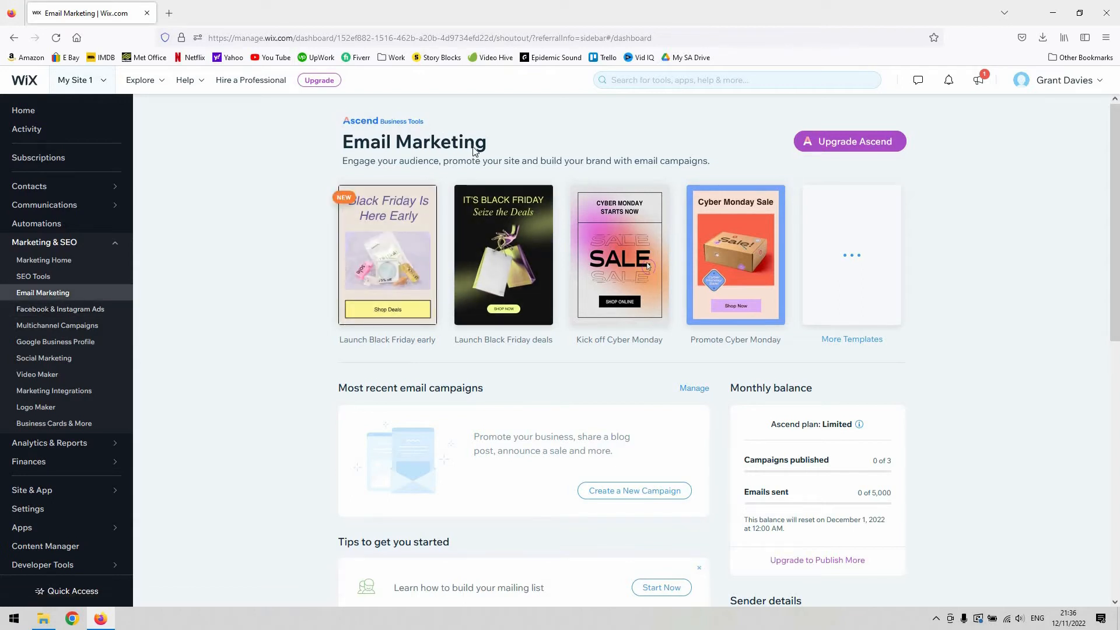
Step: Browse the full collection of email campaign templates and start a campaign from the "Send holiday greetings" template
mouse_move(397, 241)
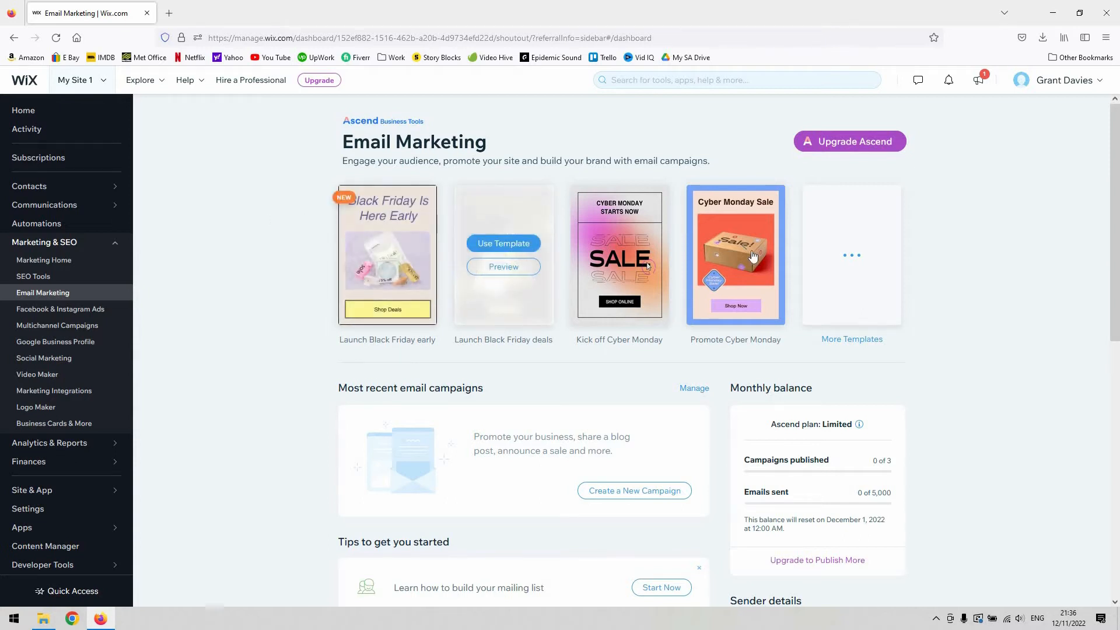
mouse_move(752, 256)
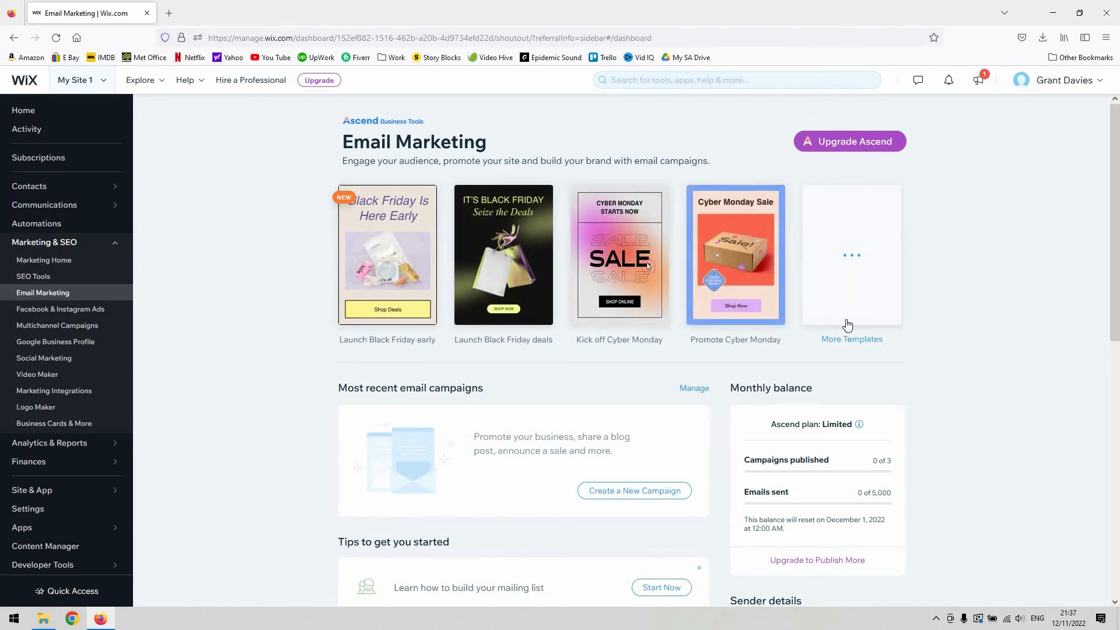
left_click(848, 345)
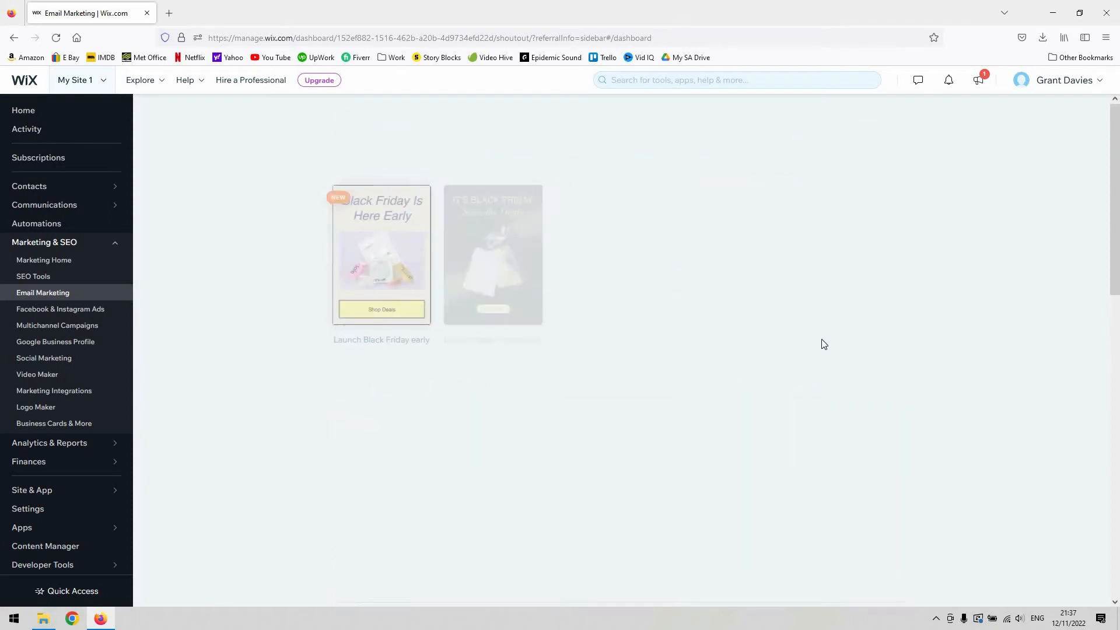
scroll(689, 286, "down", 2)
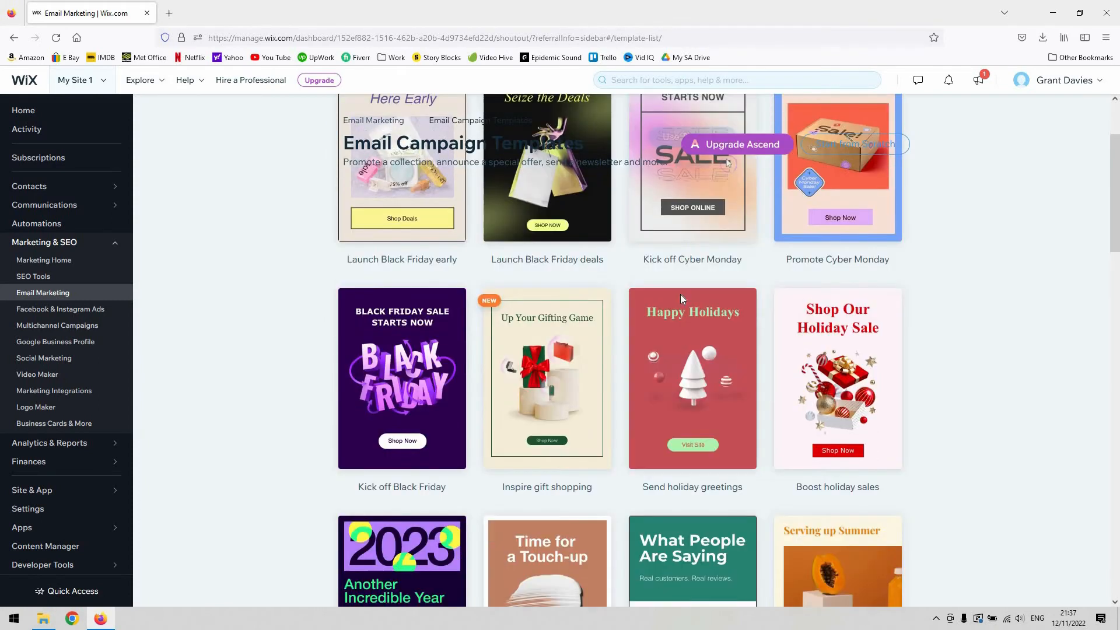
scroll(643, 332, "down", 8)
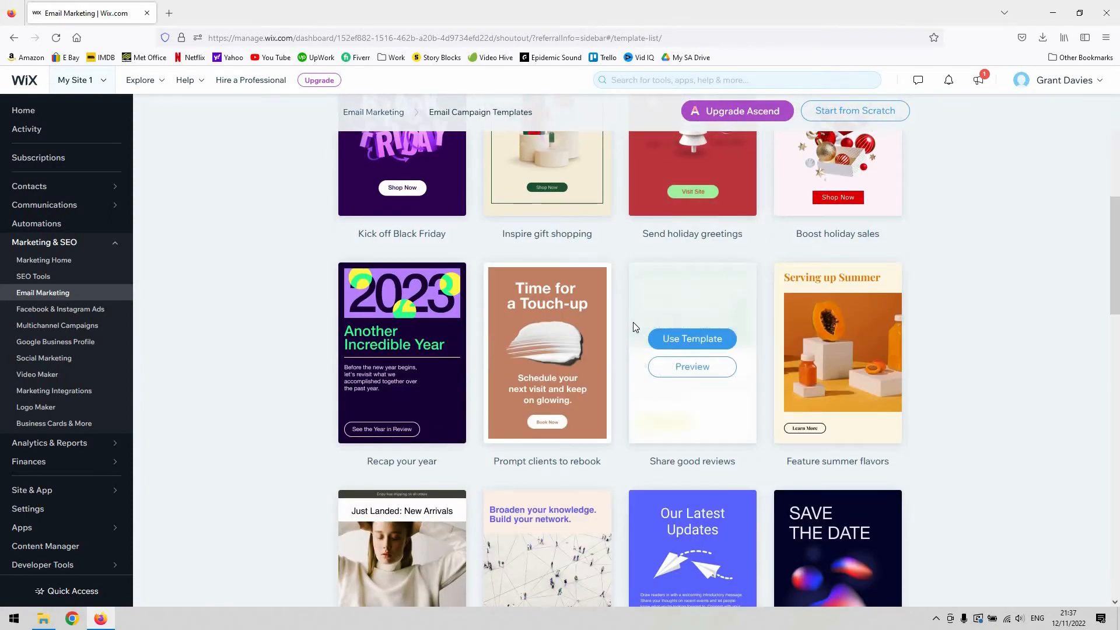
mouse_move(587, 294)
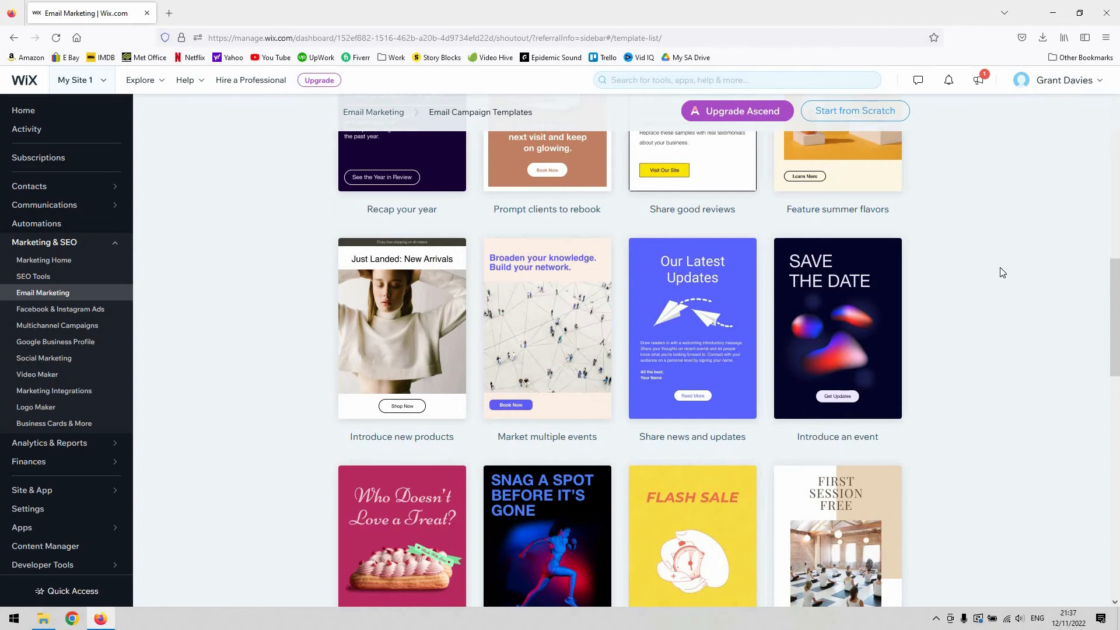
scroll(1009, 262, "down", 6)
scroll(986, 266, "down", 3)
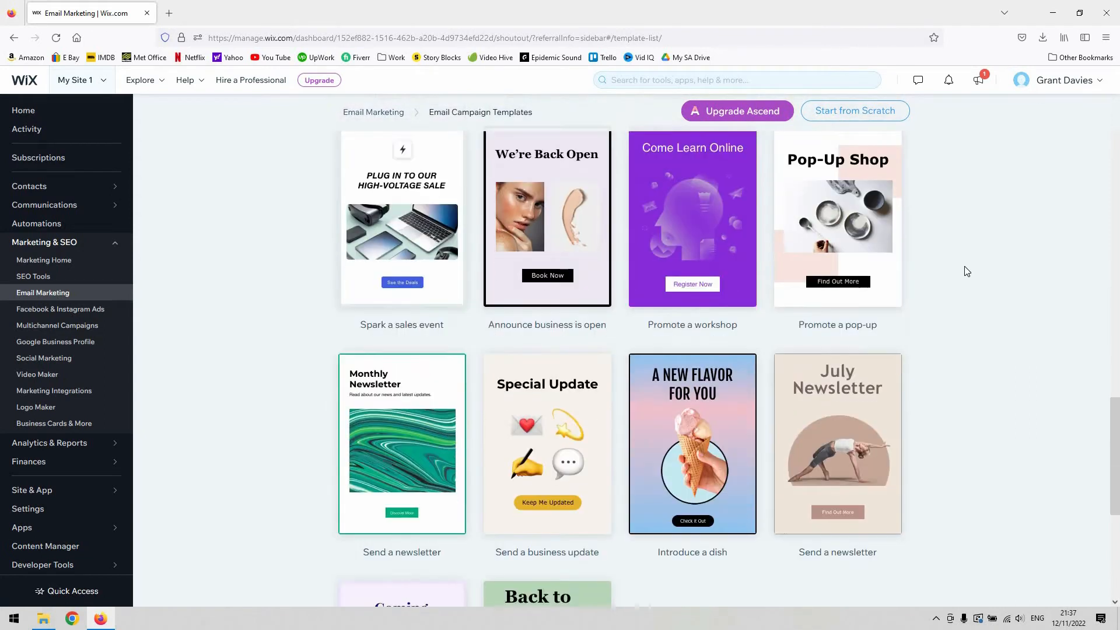
scroll(897, 290, "up", 10)
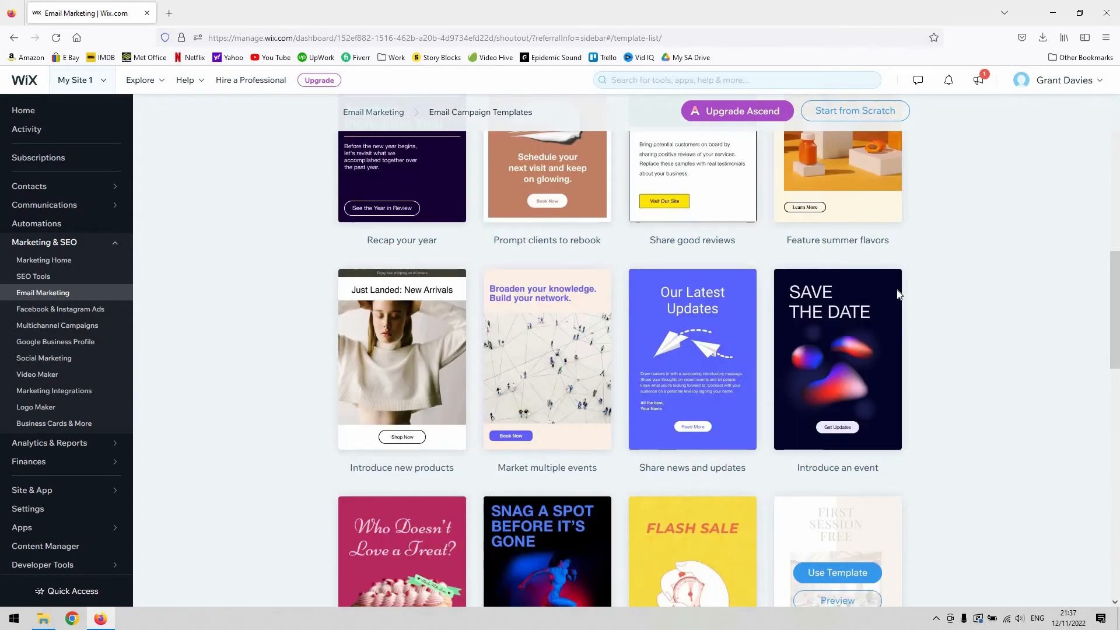
scroll(897, 291, "up", 3)
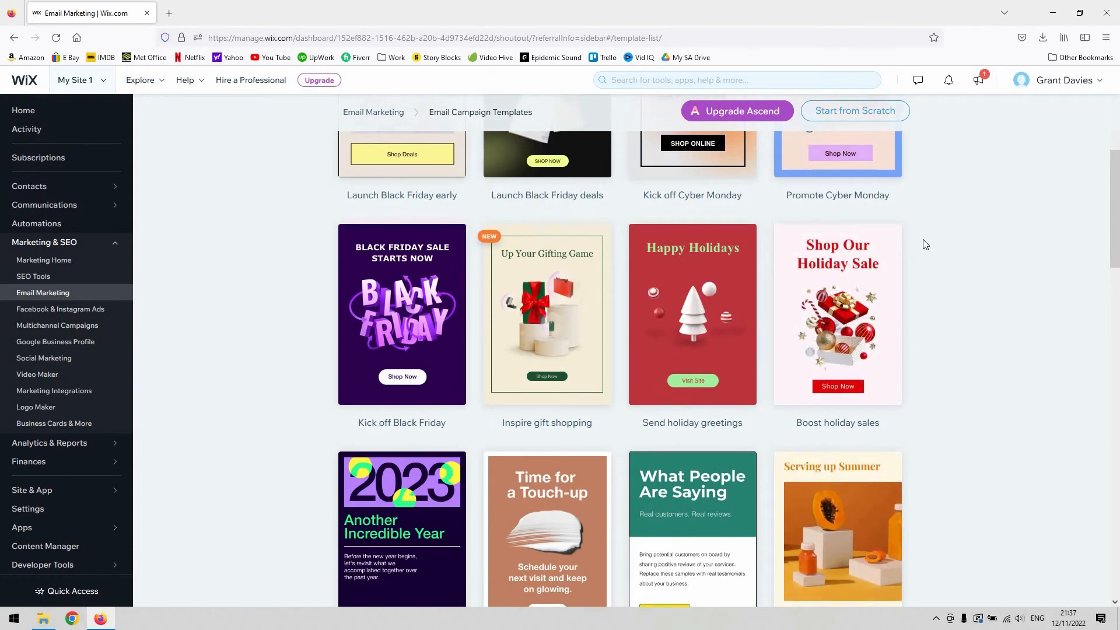
mouse_move(723, 289)
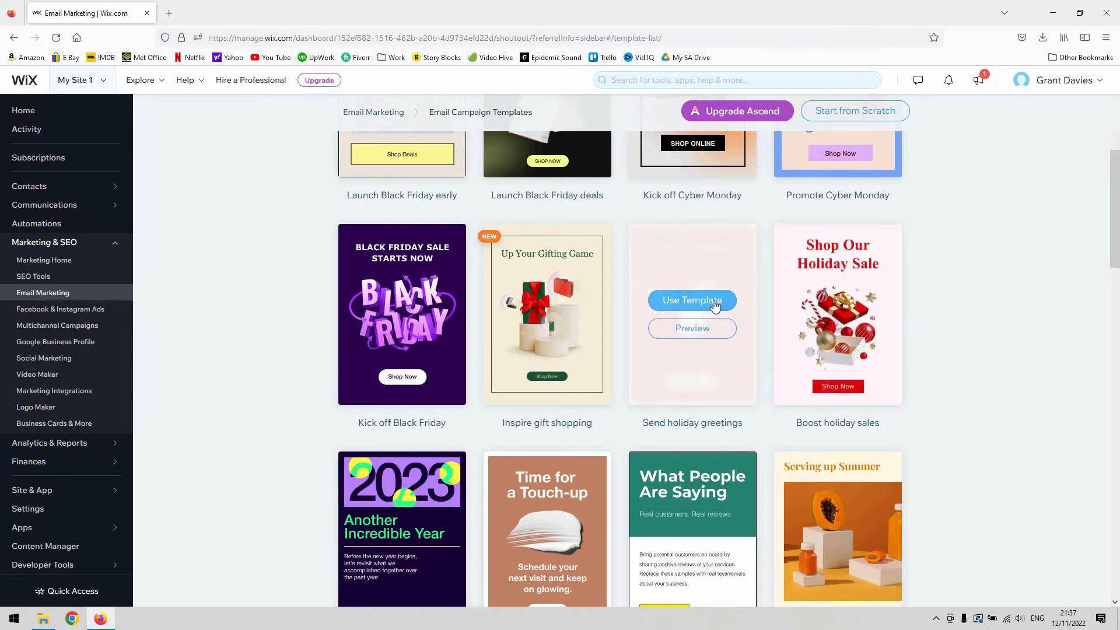
left_click(692, 300)
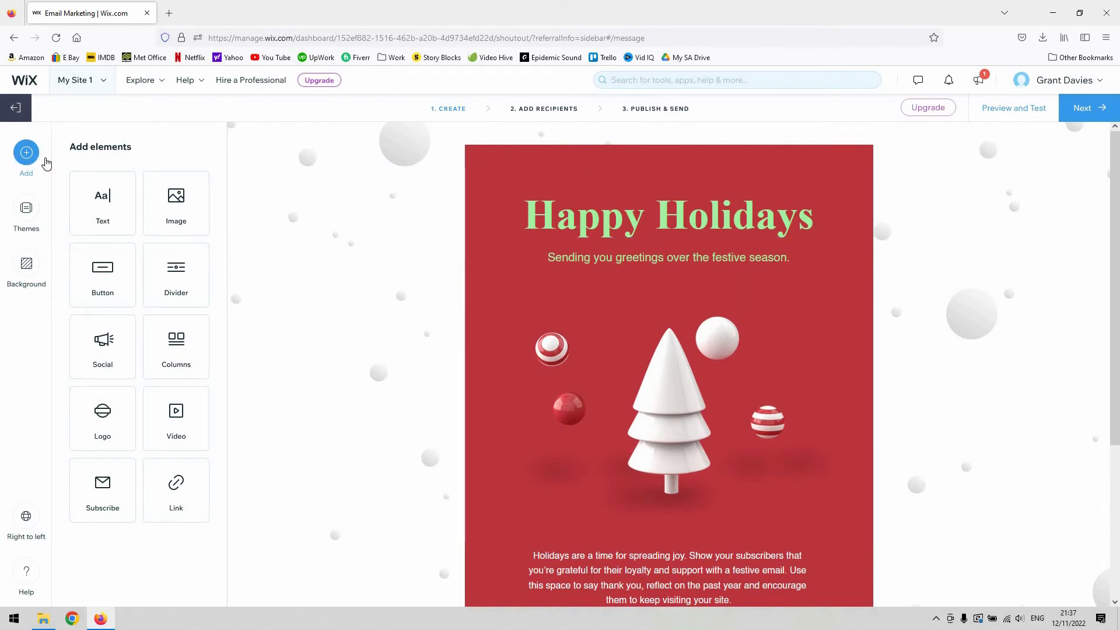
Step: Examine the email's layout and the customization options for the tree image, the body paragraph and the "Happy Holidays" heading
scroll(678, 453, "down", 3)
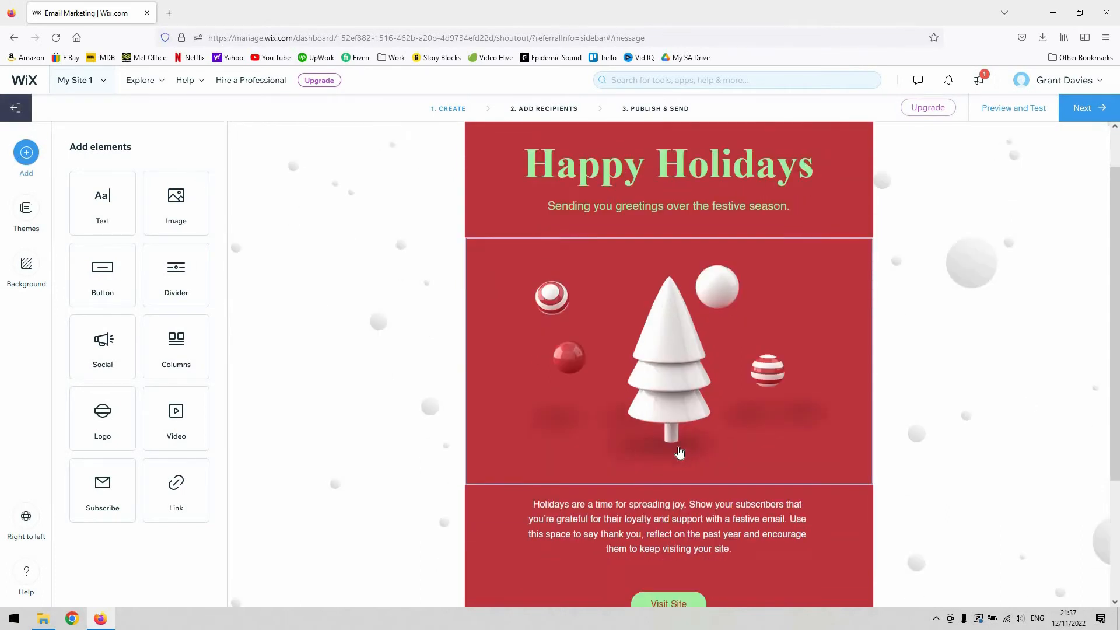
left_click(775, 269)
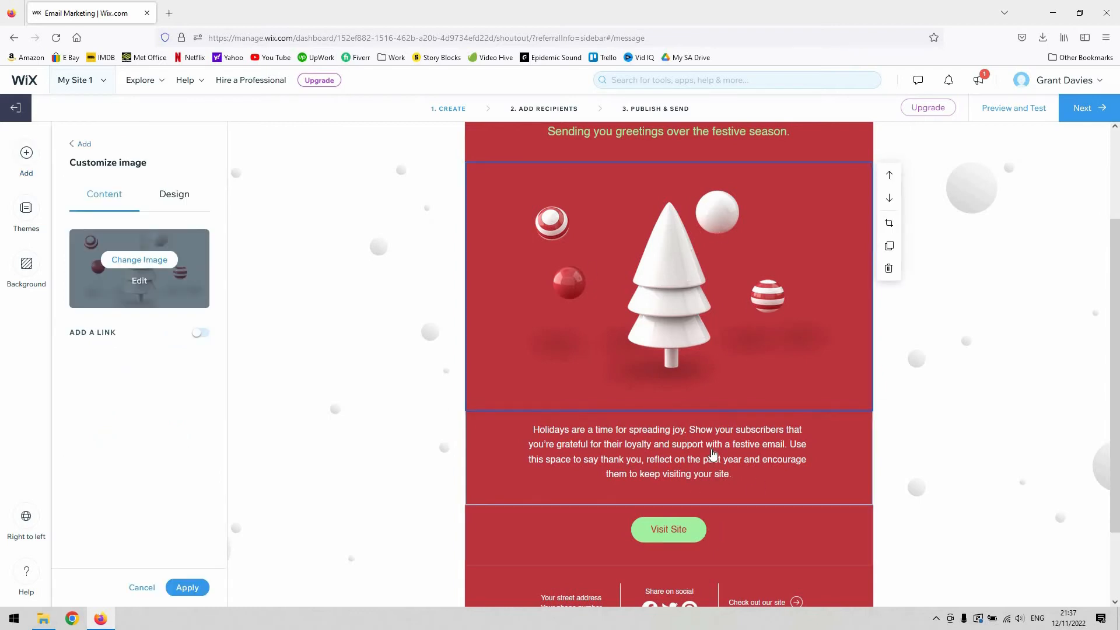
left_click(630, 417)
scroll(923, 447, "down", 2)
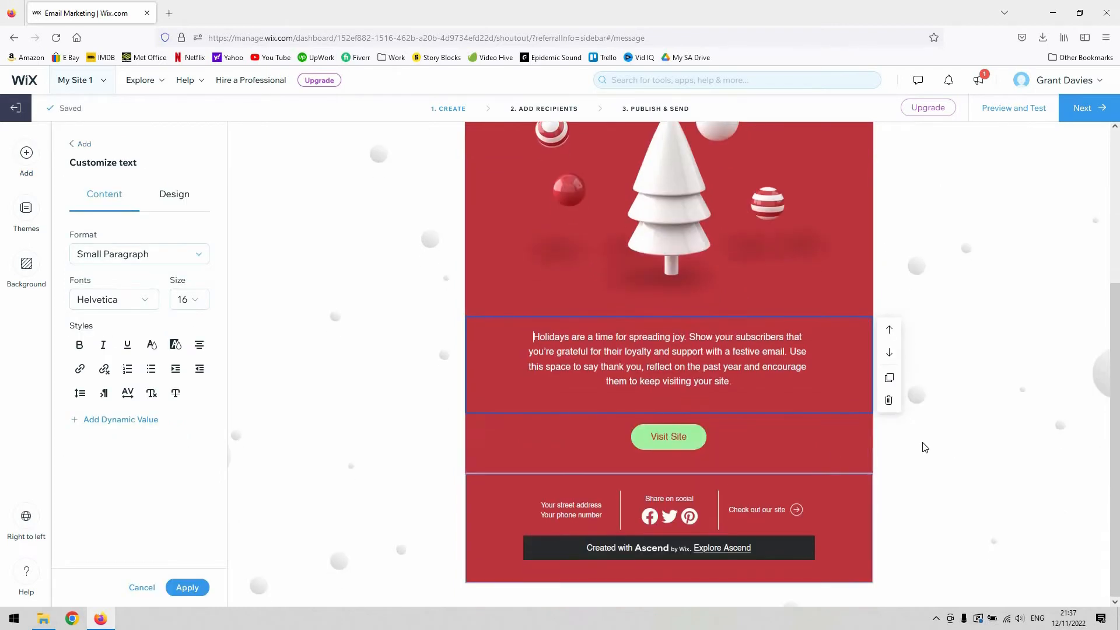
scroll(923, 448, "up", 4)
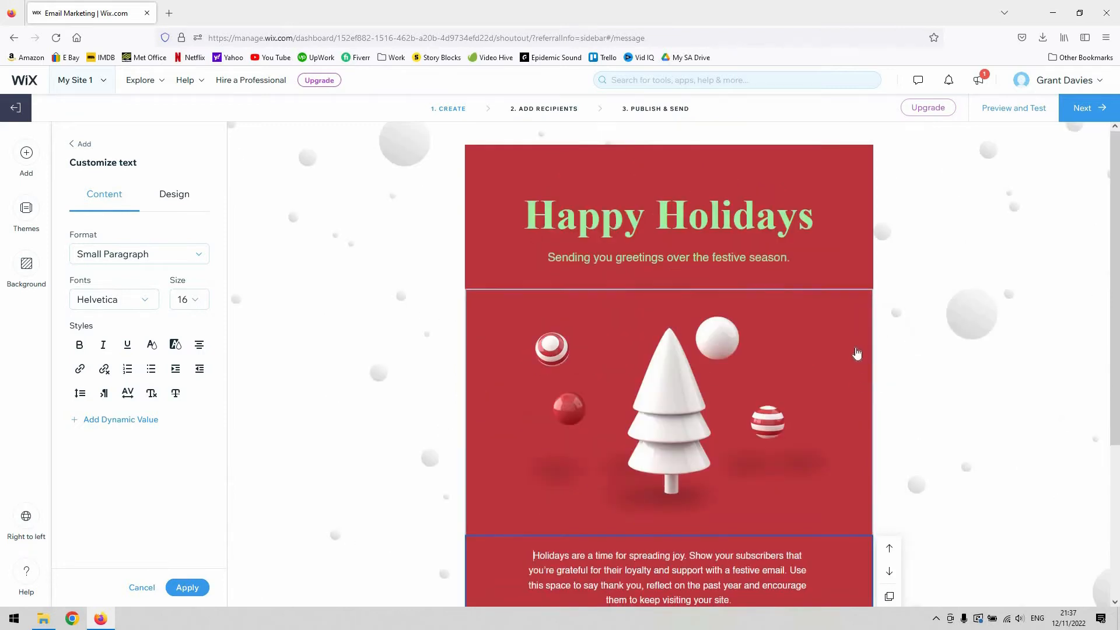
left_click(714, 215)
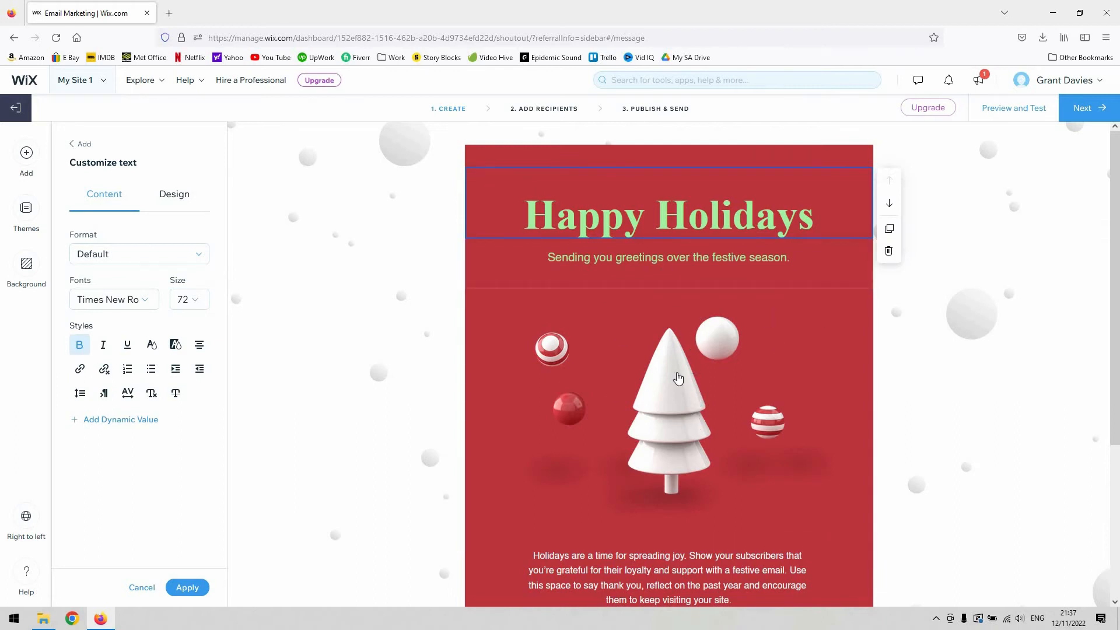
scroll(775, 312, "down", 4)
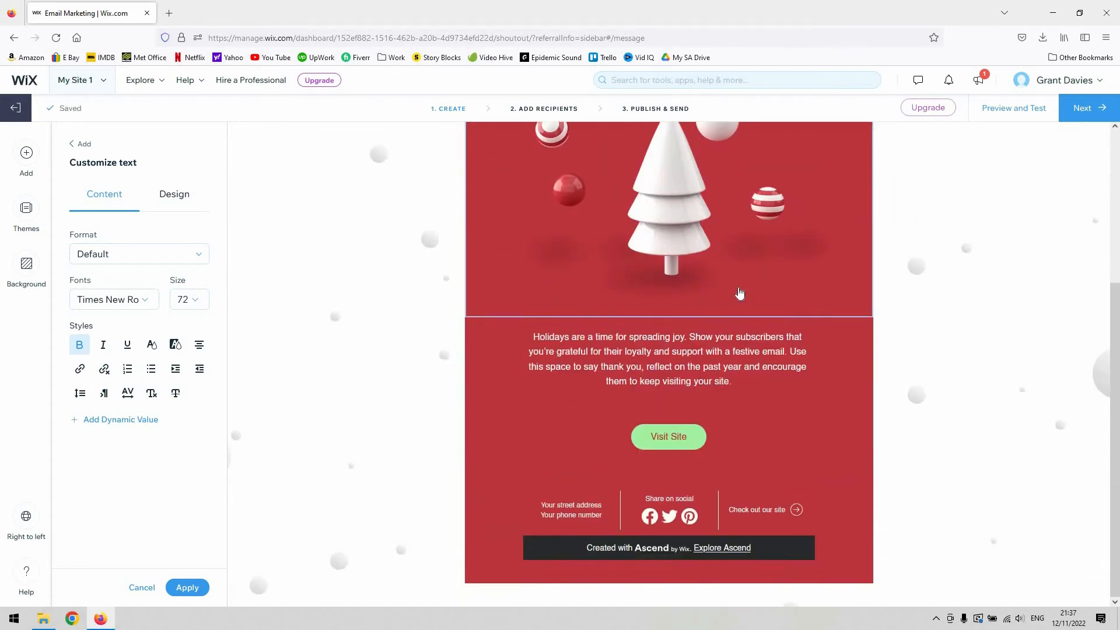
scroll(739, 293, "up", 4)
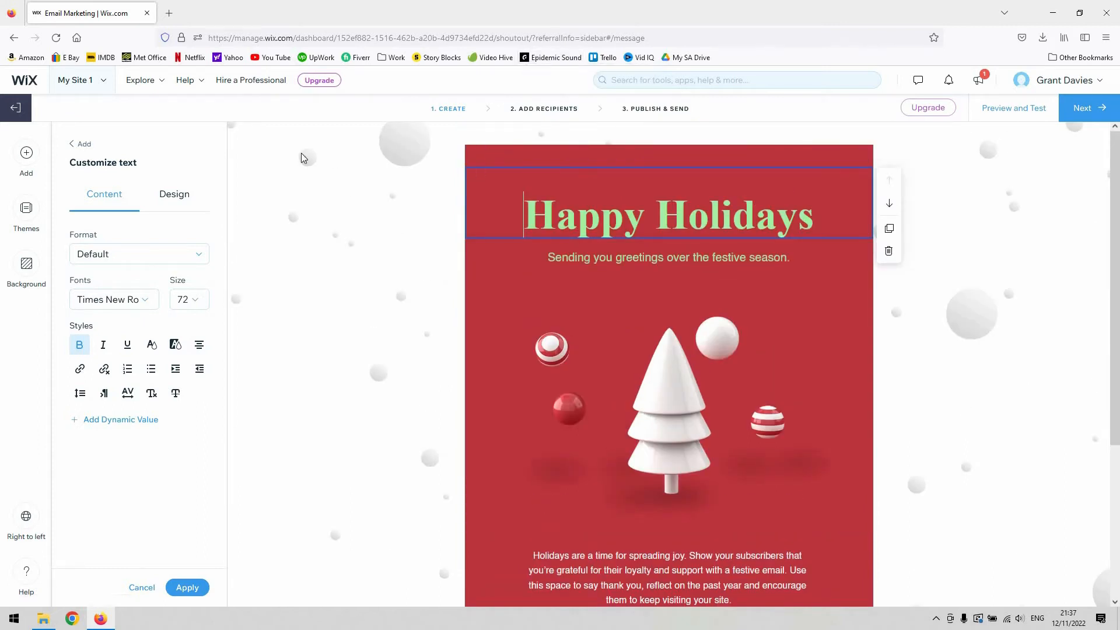
Step: Try the Classic theme on the holiday email and review the restyled layout
left_click(27, 210)
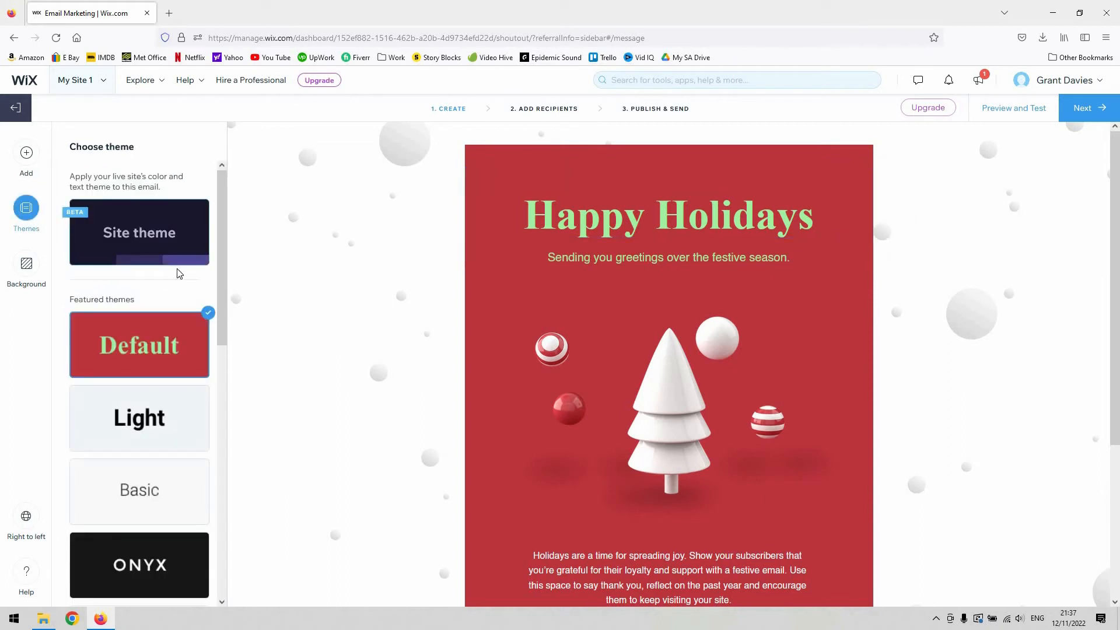
scroll(177, 356, "down", 2)
scroll(176, 355, "down", 6)
left_click(140, 209)
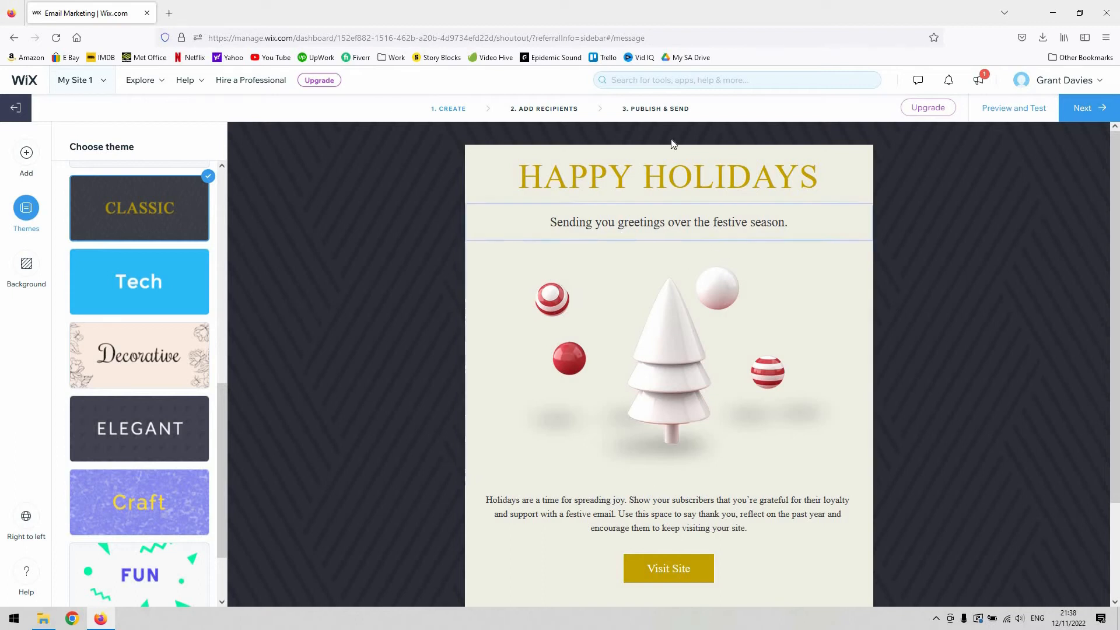
scroll(807, 436, "down", 3)
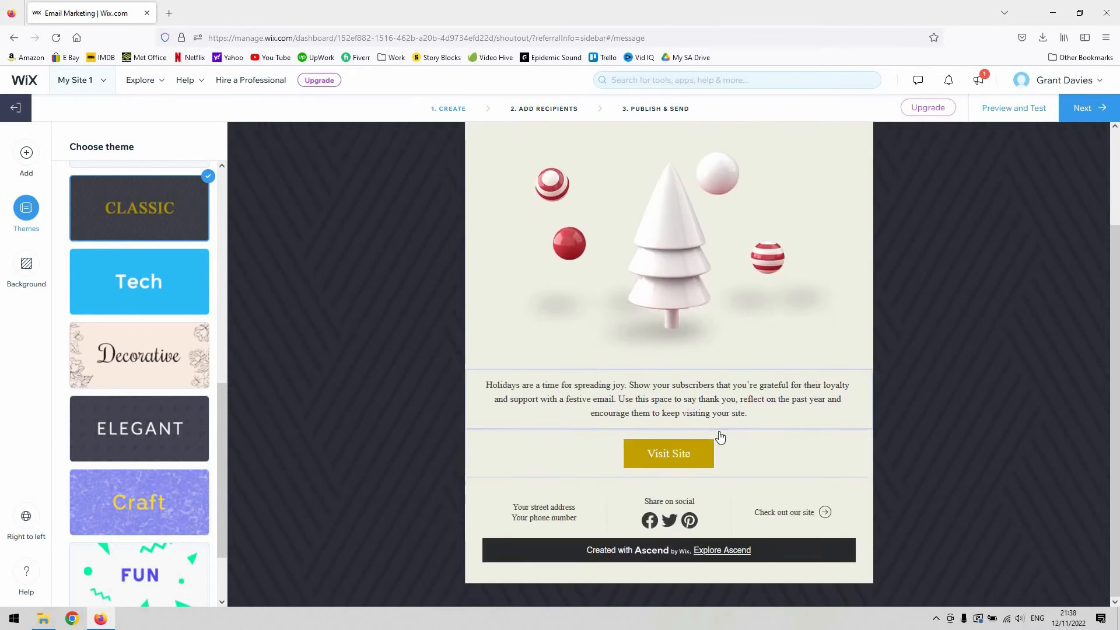
scroll(720, 435, "up", 3)
scroll(793, 361, "down", 2)
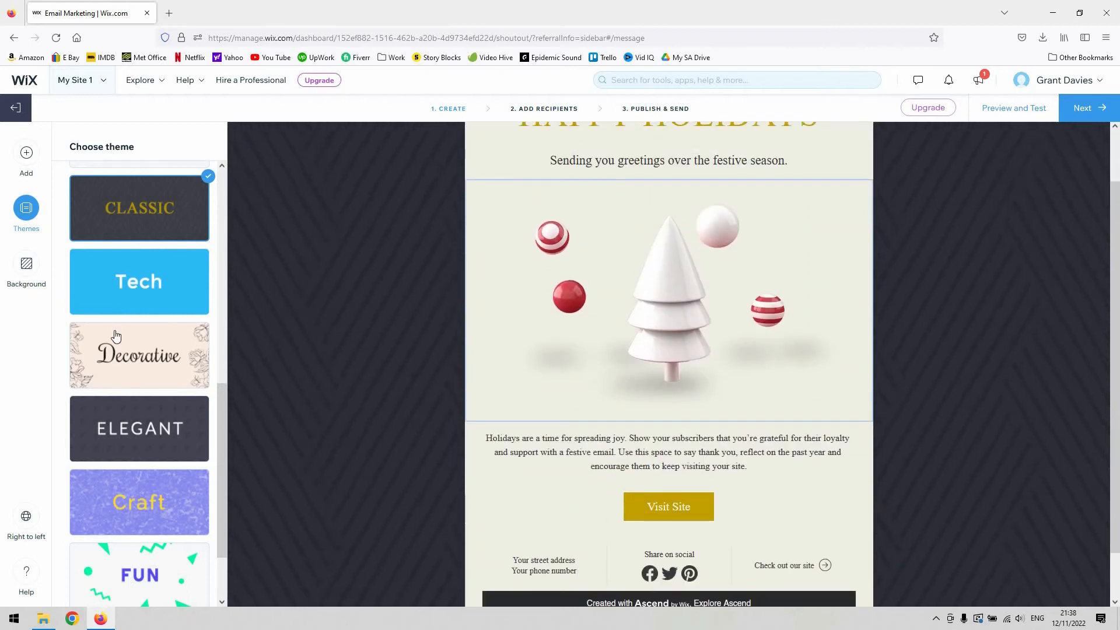
Step: Try the Decorative theme and the Elegant theme on the holiday email
left_click(137, 356)
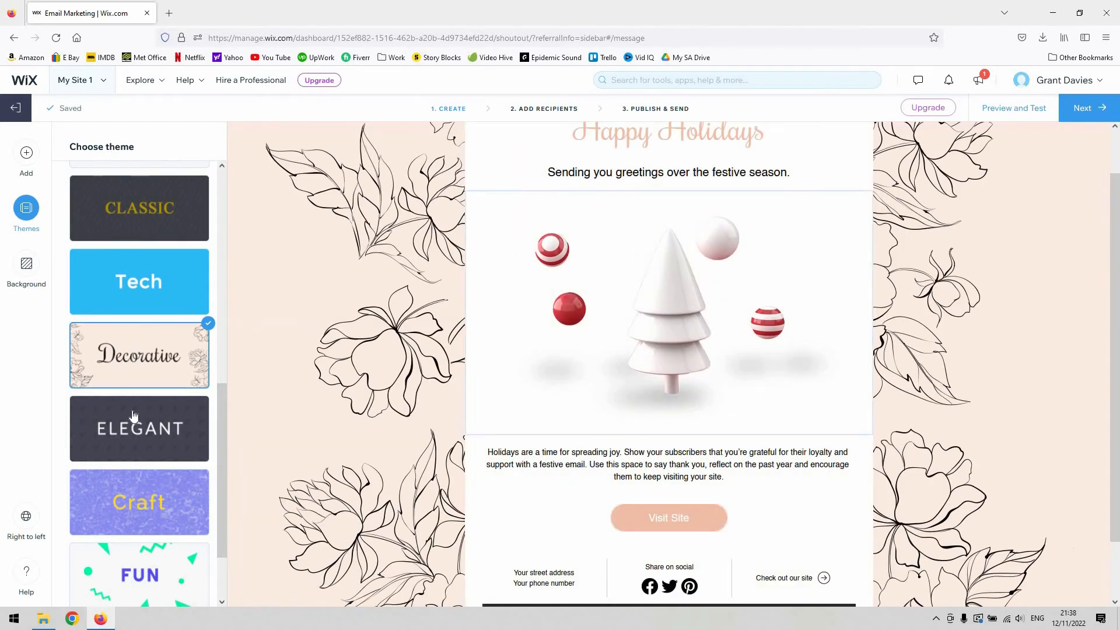
left_click(138, 423)
scroll(129, 426, "up", 2)
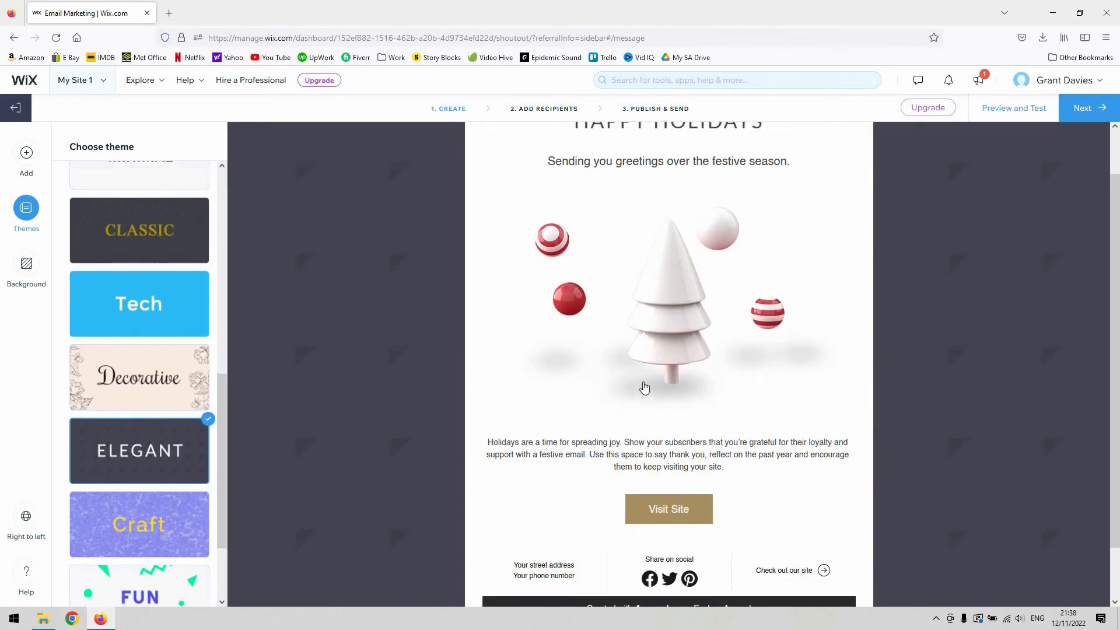
scroll(641, 389, "up", 2)
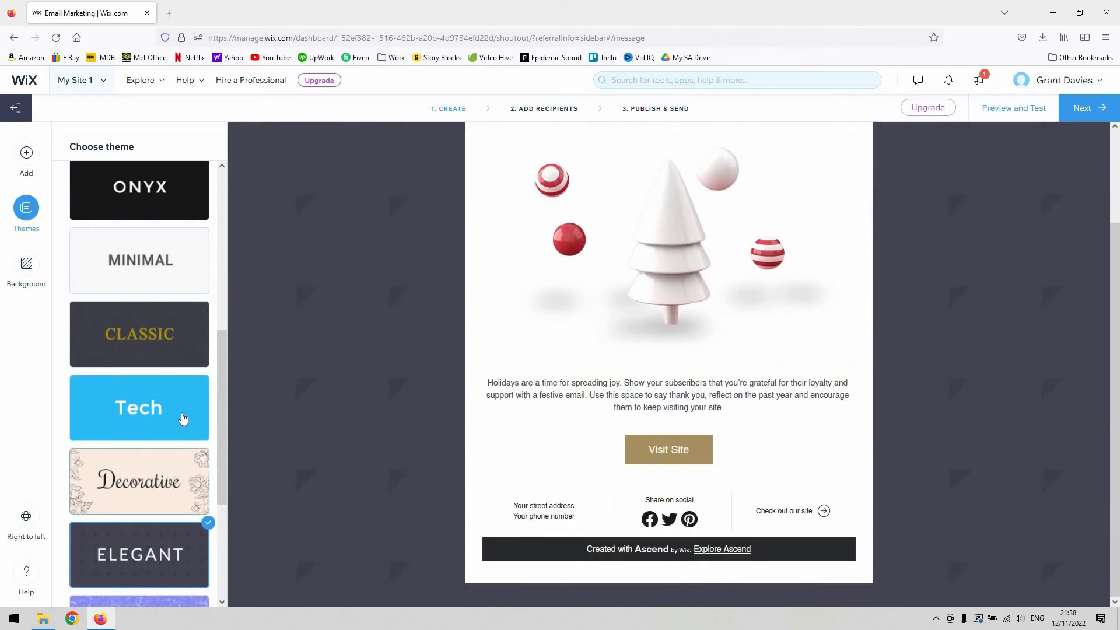
scroll(155, 333, "down", 3)
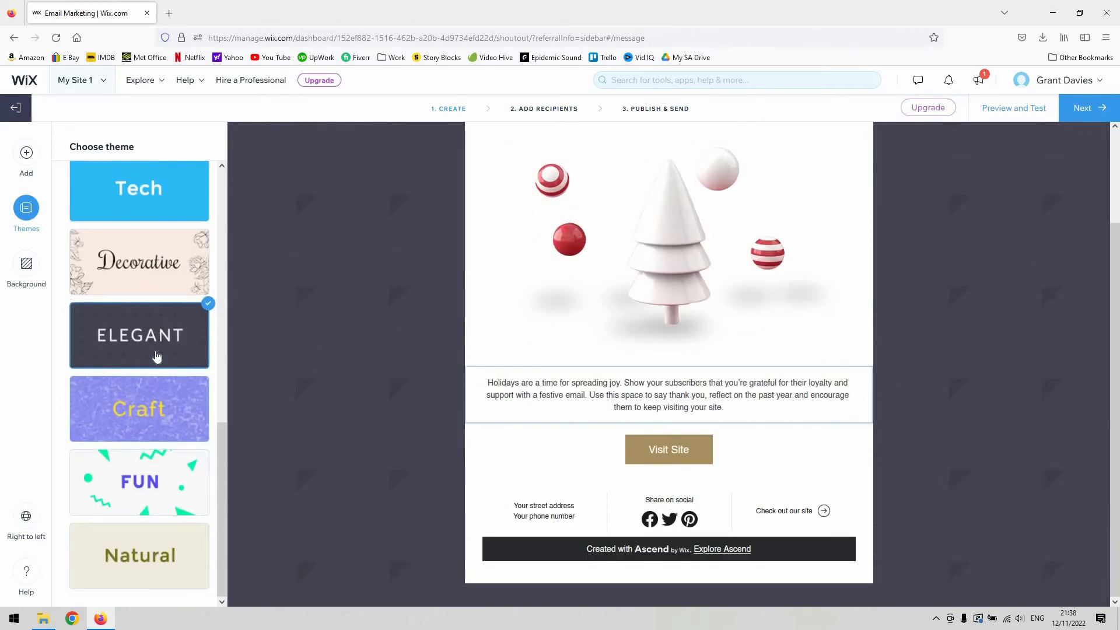
Step: Apply the Craft theme to the email and set its background color, trying yellow before choosing purple
left_click(167, 428)
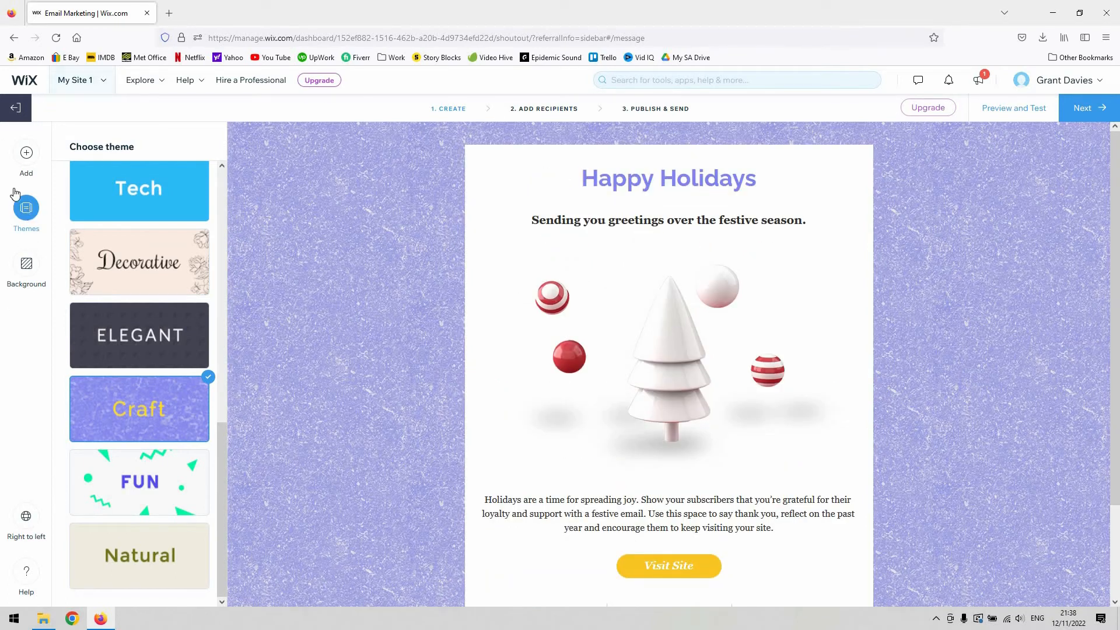
left_click(35, 281)
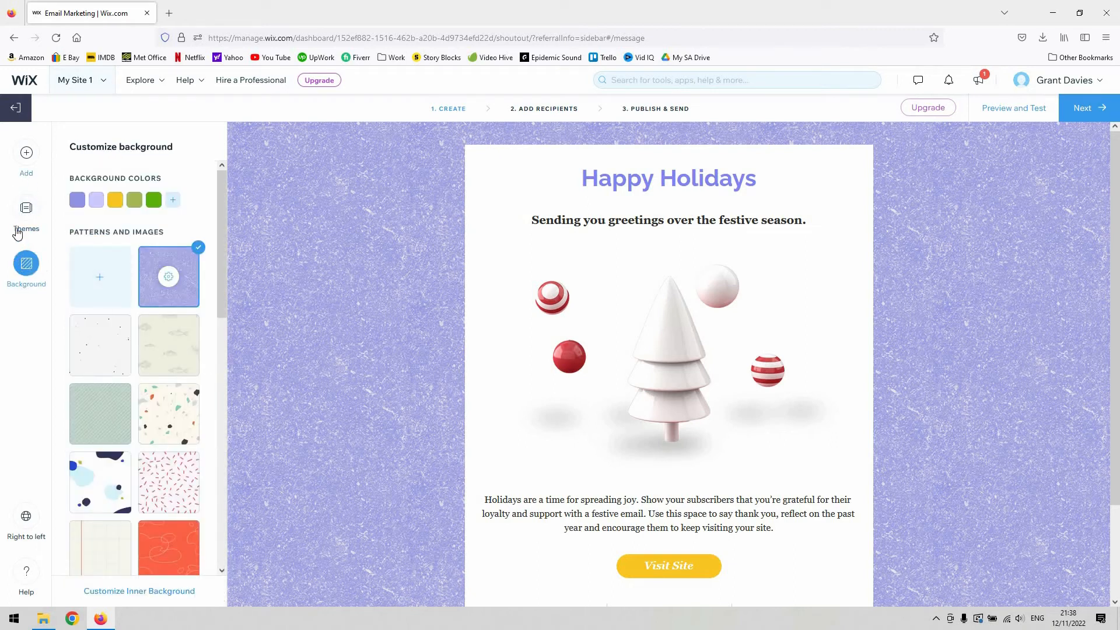
left_click(114, 203)
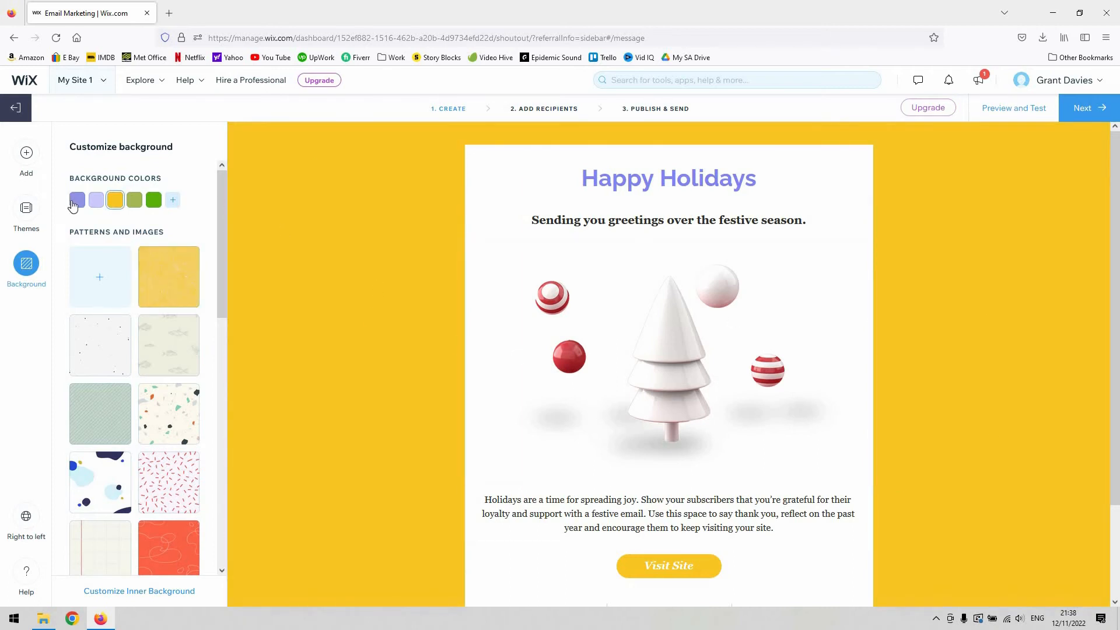
left_click(73, 203)
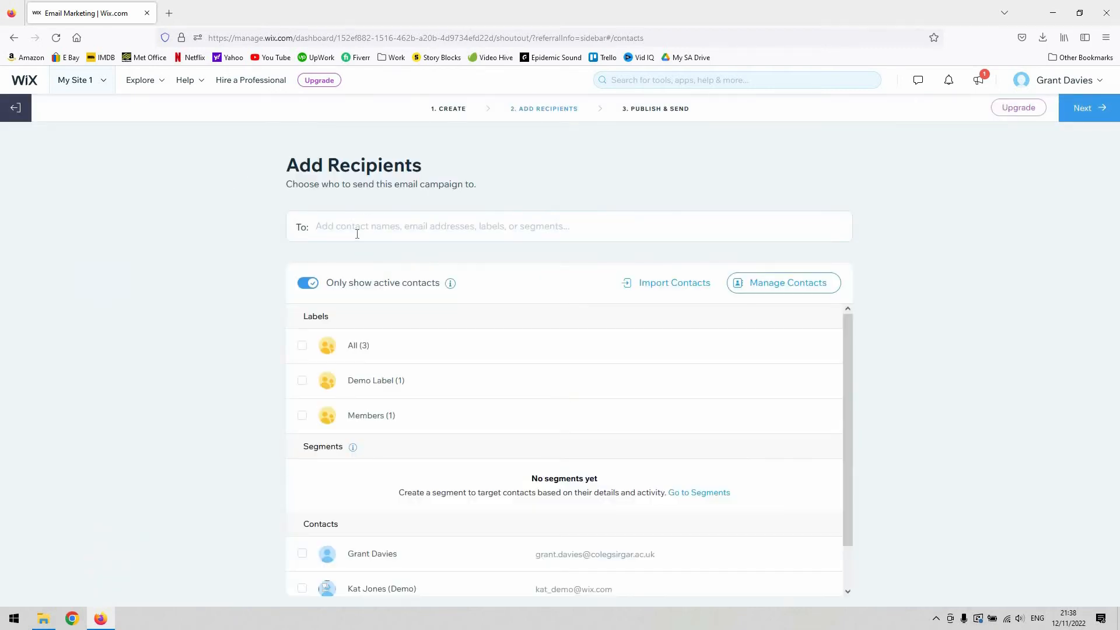
Step: Examine the recipient field, the available labels and contacts, and the option to import contacts for the campaign
left_click(359, 232)
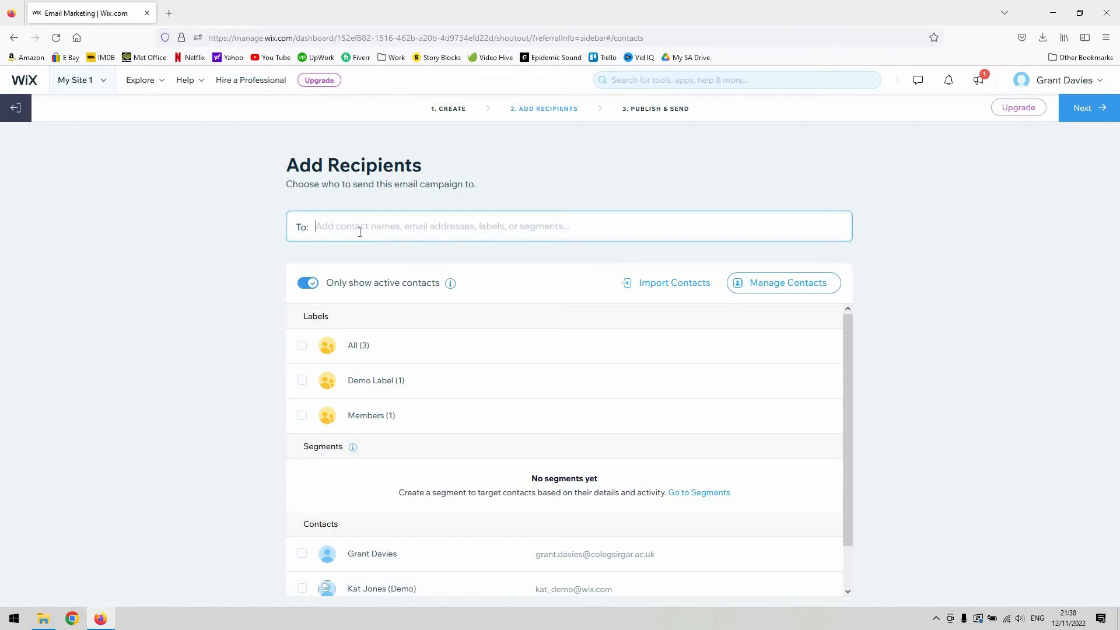
scroll(447, 453, "down", 1)
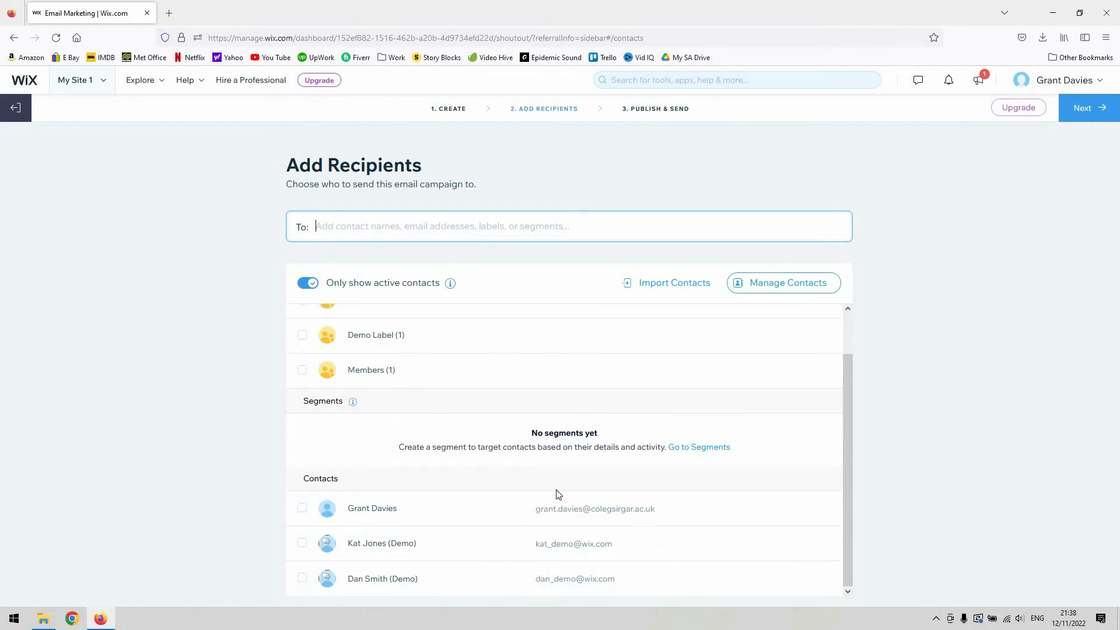
scroll(509, 454, "up", 1)
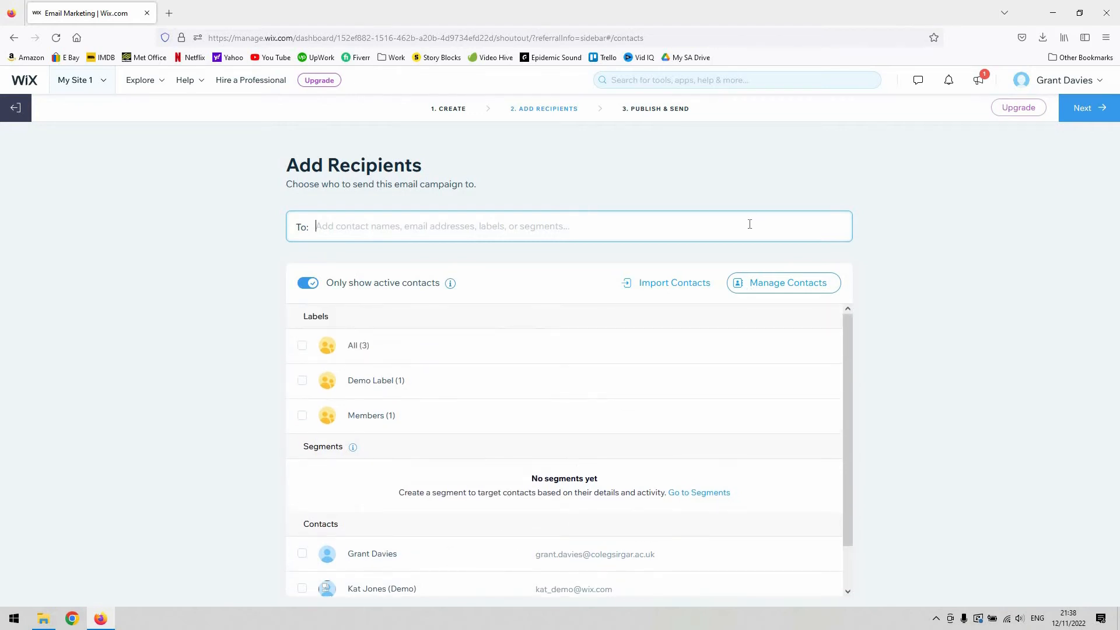
left_click(681, 286)
left_click(705, 243)
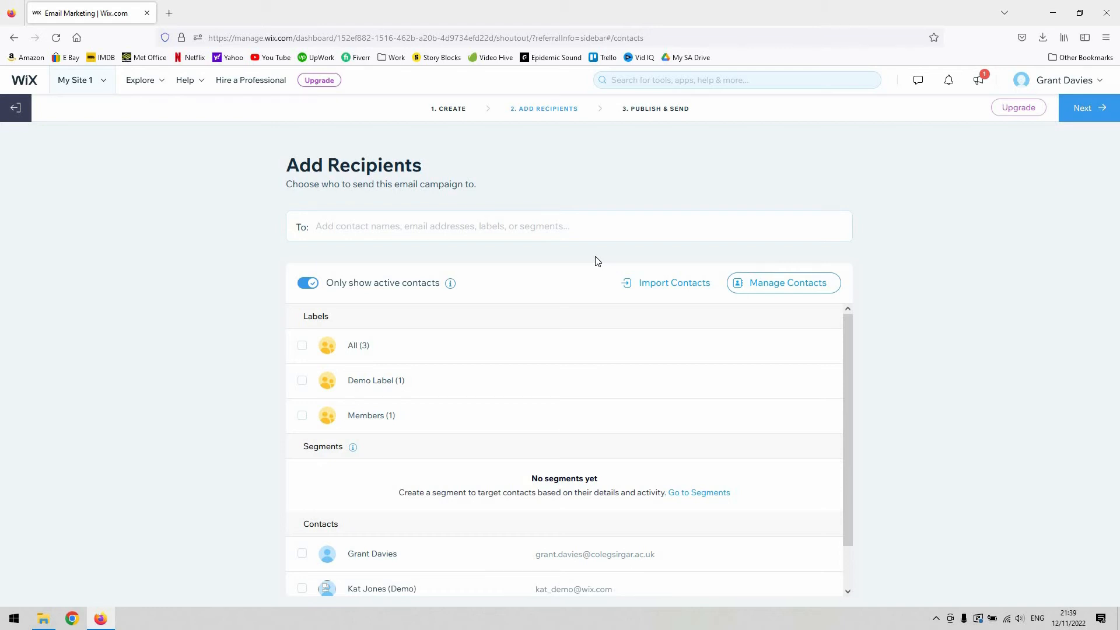
Step: Try to add a test e-mail address to the campaign's recipients
left_click(372, 223)
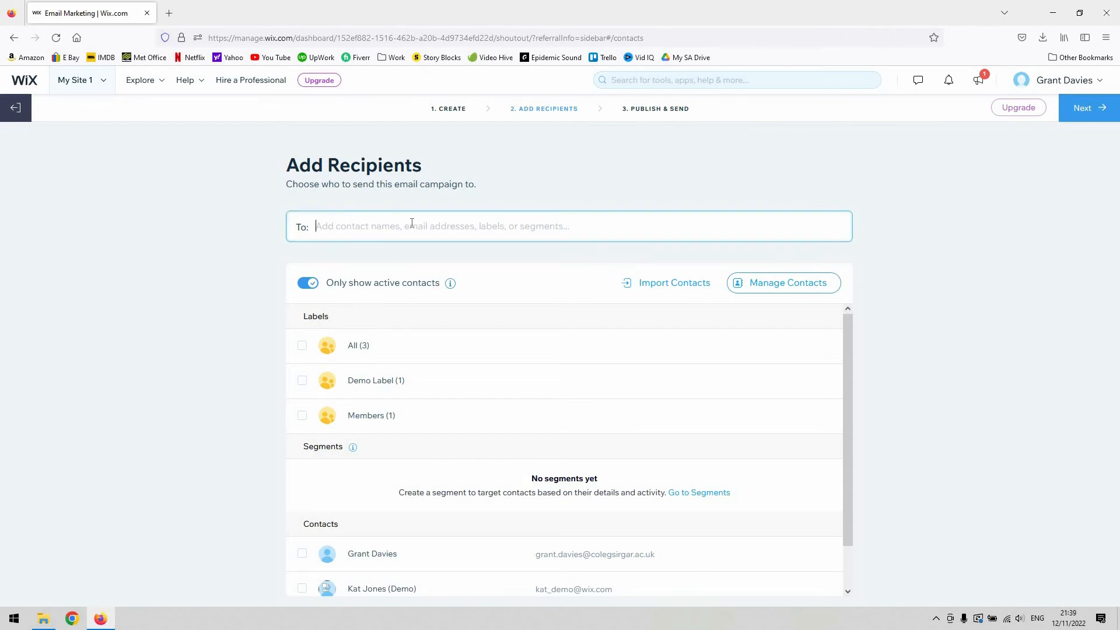
type("tes")
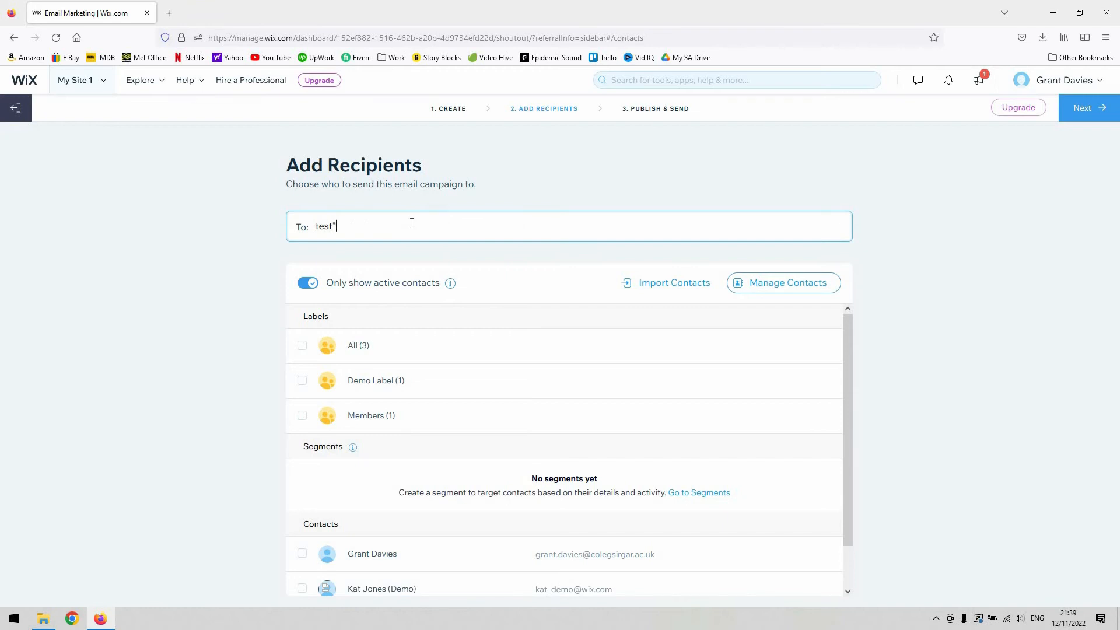
type("t@test.com")
Step: Continue to the publishing stage, publish the holiday campaign online and finish without sharing it on social media
left_click(1115, 107)
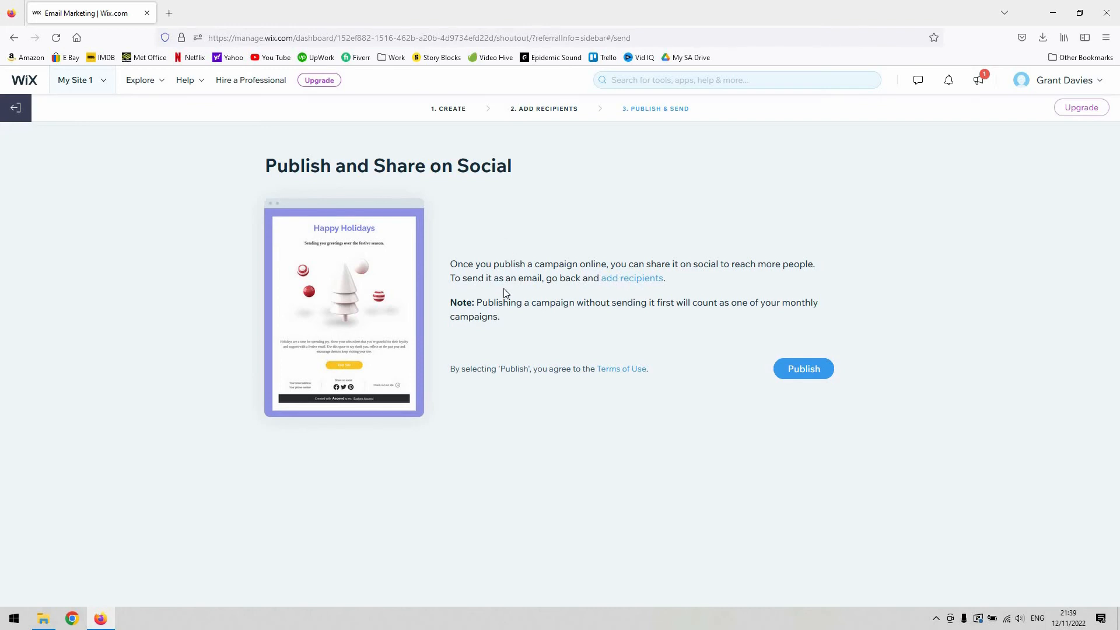
left_click(806, 370)
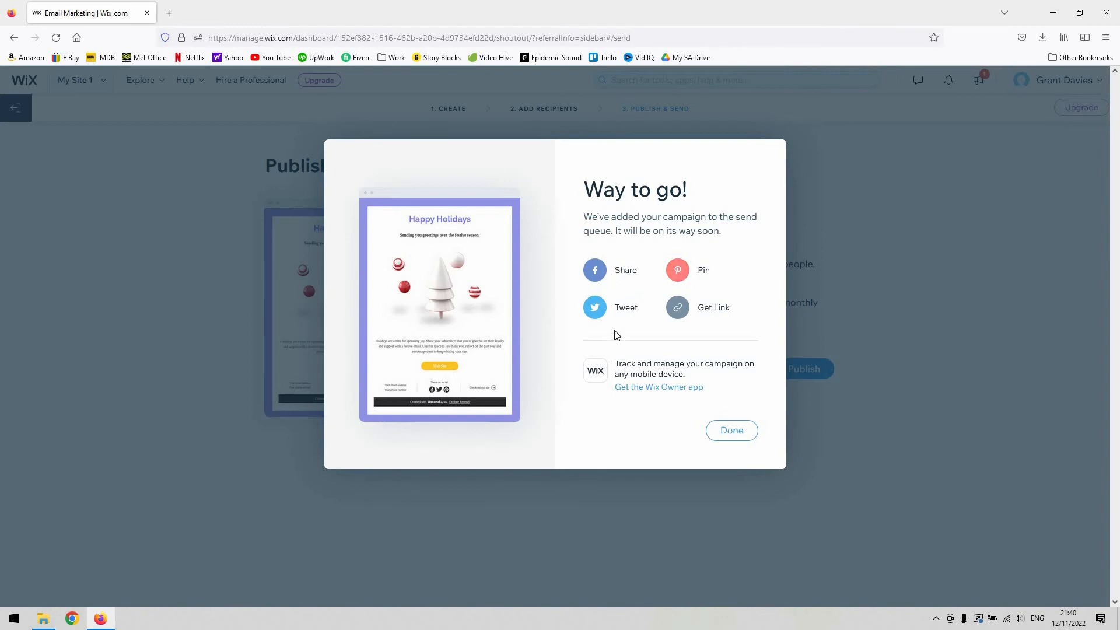
left_click(741, 434)
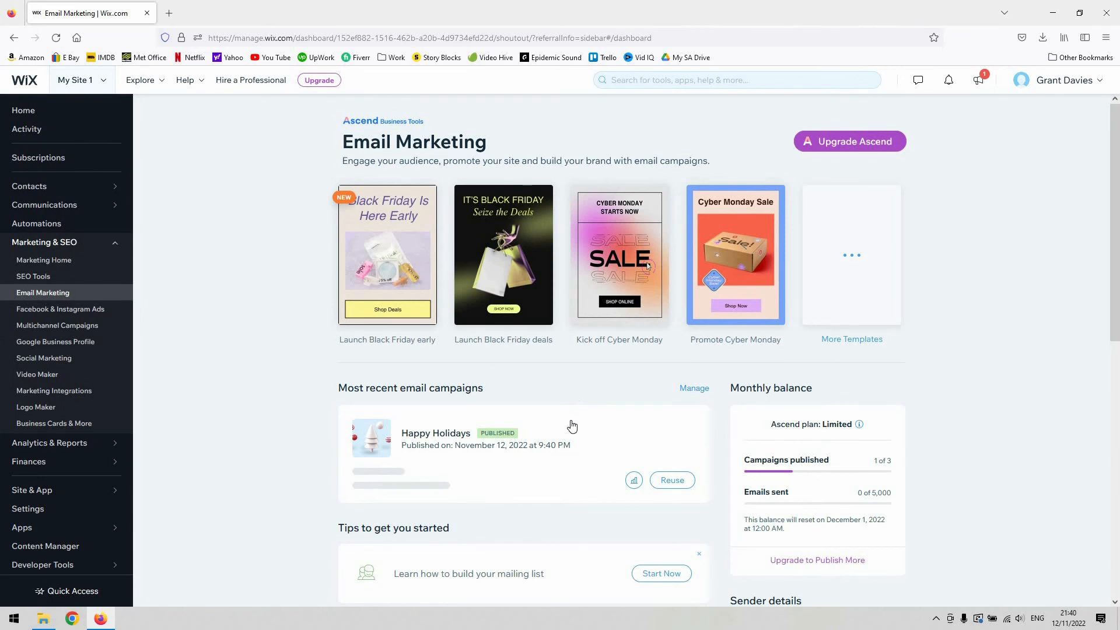
Step: Open the statistics of the published Happy Holidays campaign and review its sharing options, web and social statistics, traffic and top links
scroll(571, 425, "down", 1)
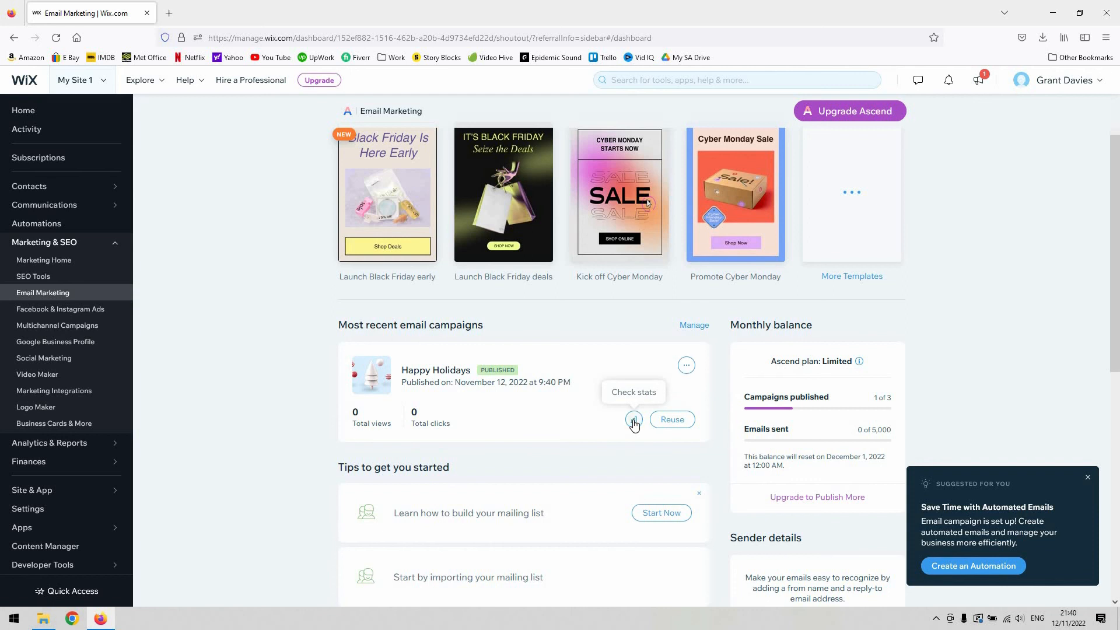
left_click(634, 420)
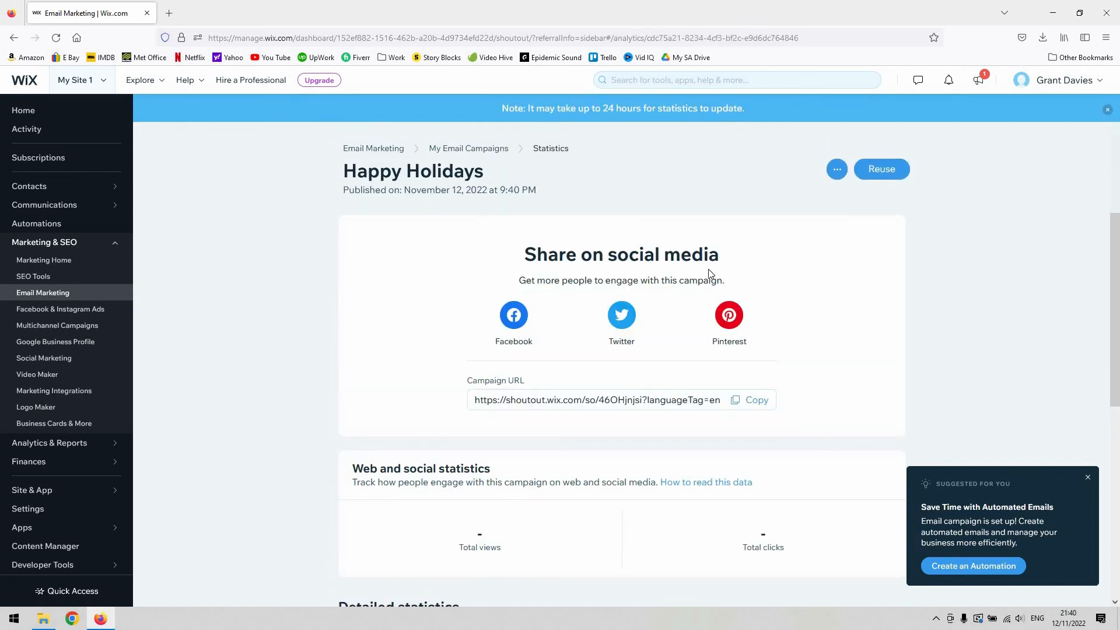
scroll(689, 276, "down", 5)
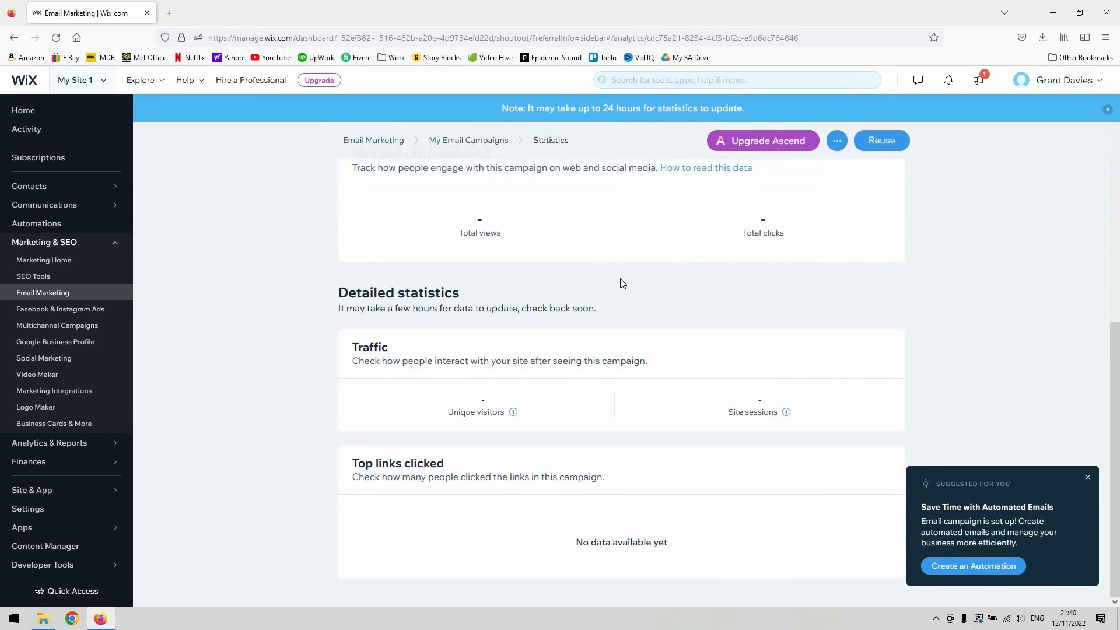
scroll(749, 314, "up", 2)
scroll(735, 307, "down", 2)
scroll(700, 342, "up", 5)
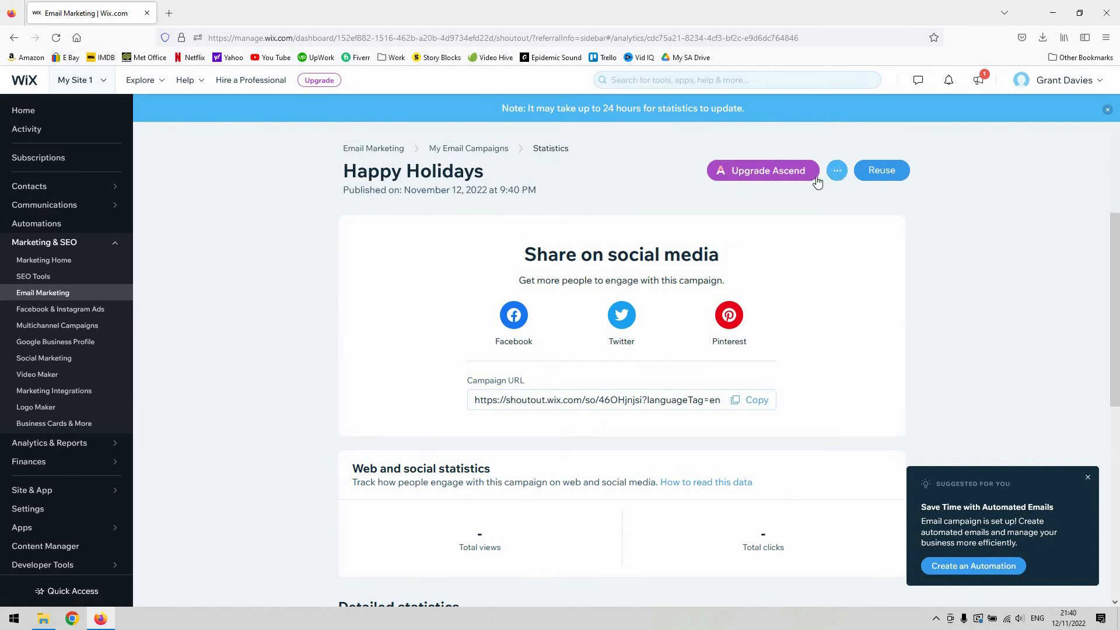
mouse_move(770, 170)
Step: Return to the Email Marketing dashboard and look over its templates and most recent campaigns
key("alt+Left")
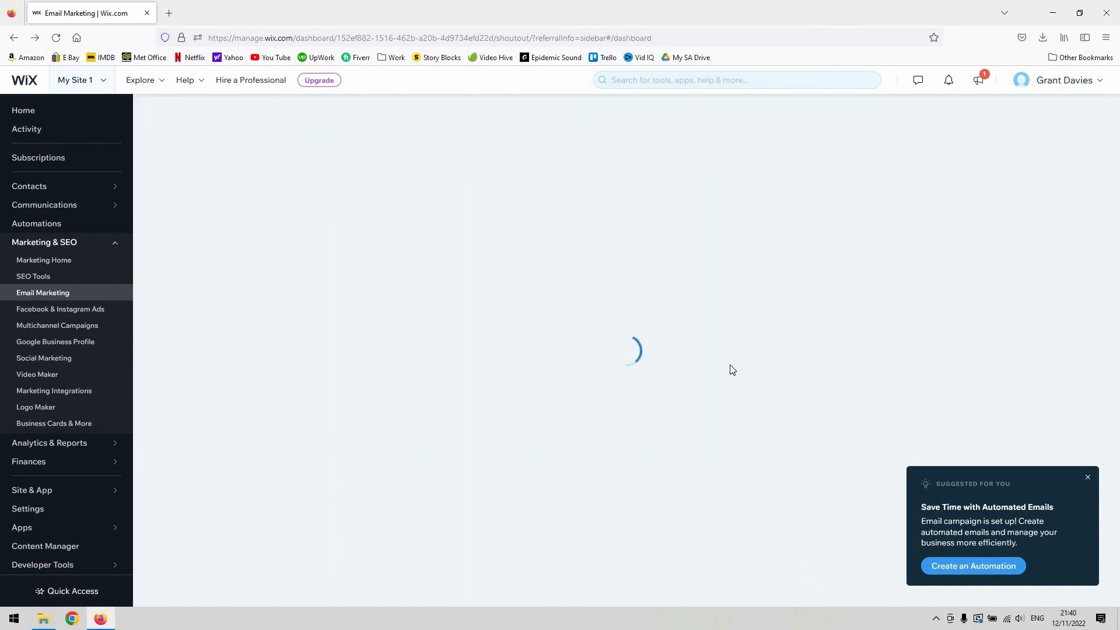
scroll(642, 350, "down", 3)
scroll(643, 349, "up", 3)
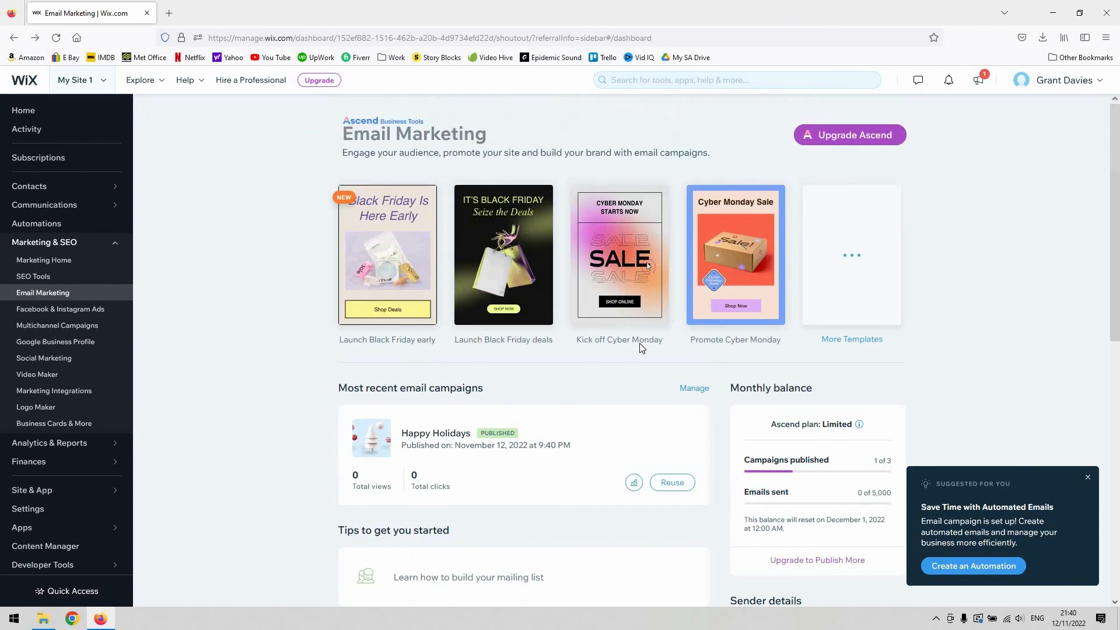